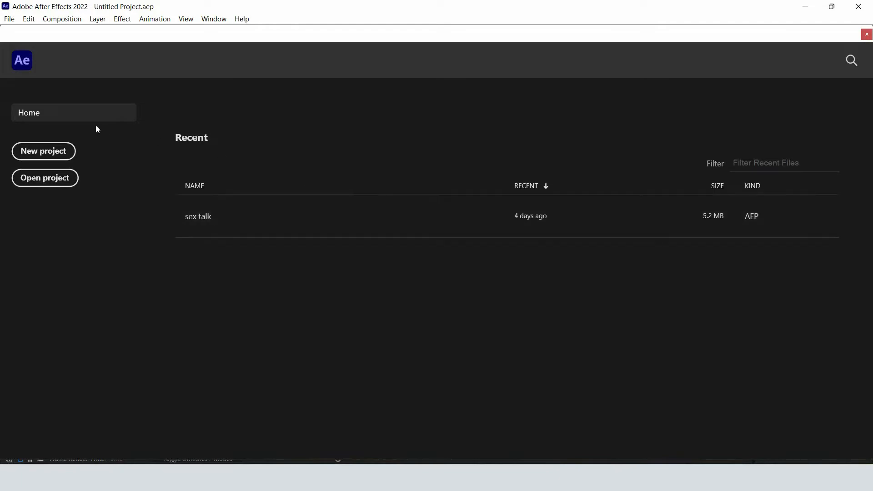
Step: Start a new project and set up a composition named class 1 with the HDTV 1080 25 preset and 0:00:30:00 duration
left_click(54, 154)
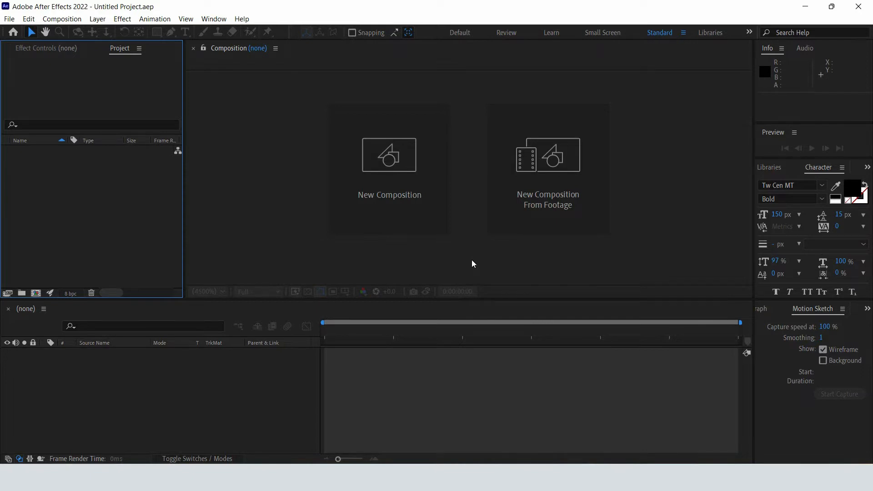
left_click(395, 158)
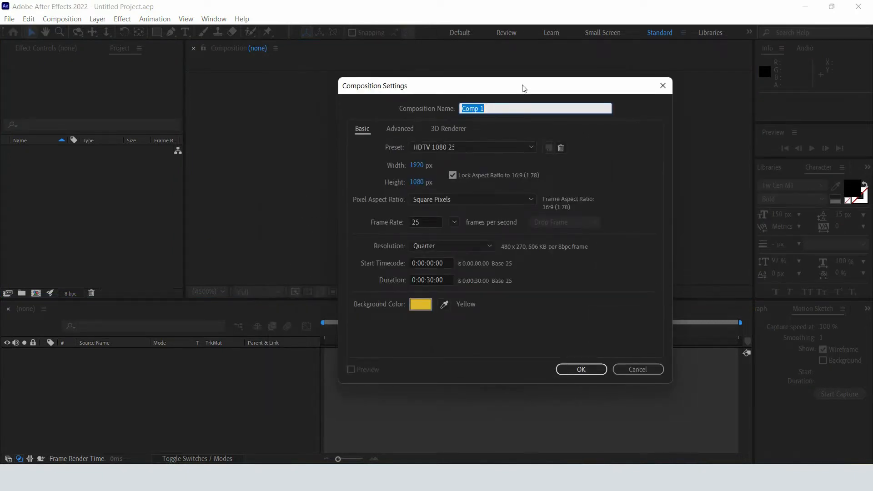
type("class 1")
left_click(519, 144)
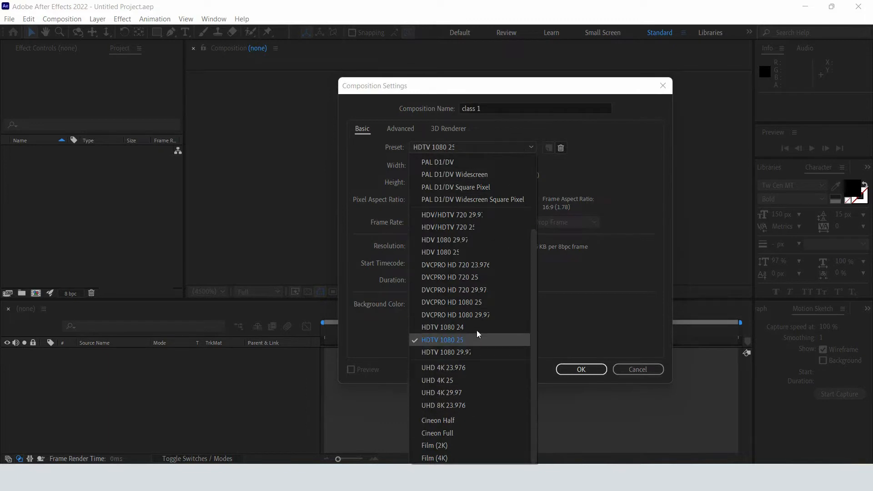
left_click(627, 160)
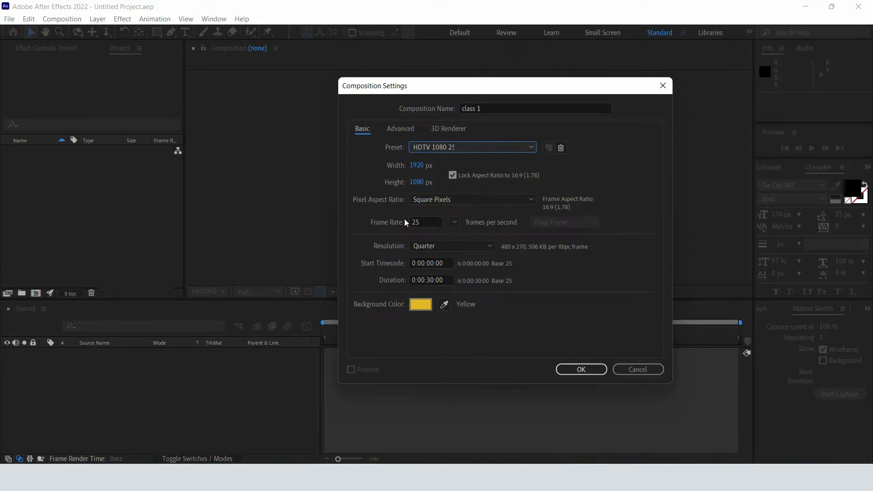
left_click(427, 222)
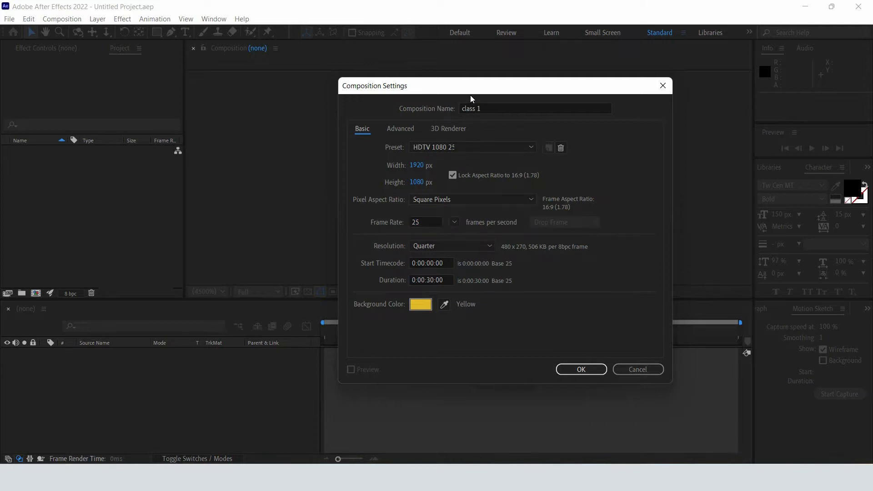
left_click_drag(512, 90, 585, 72)
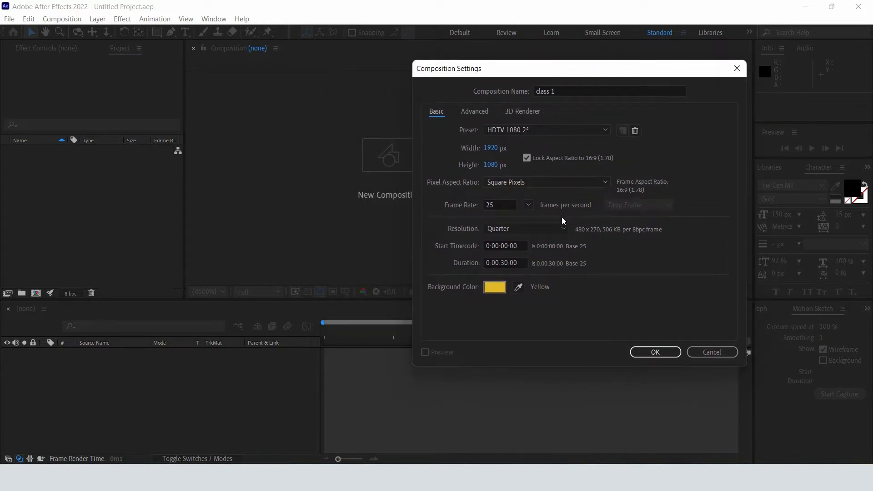
left_click(520, 246)
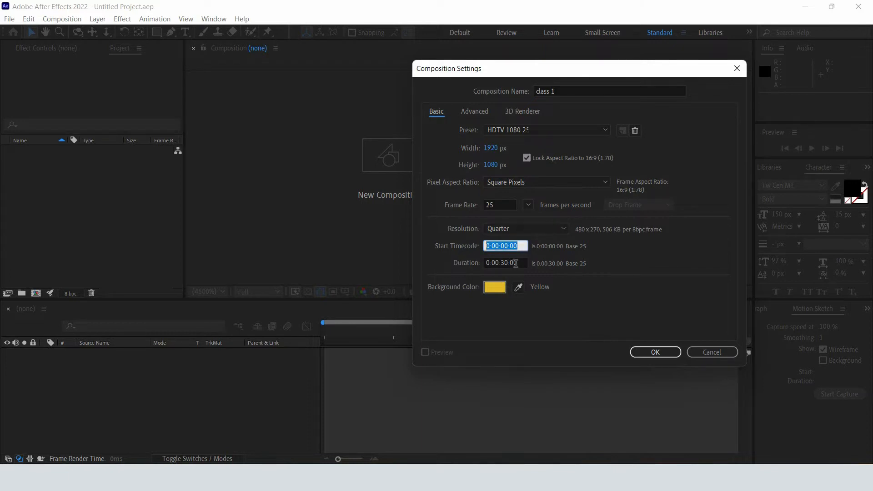
left_click(515, 263)
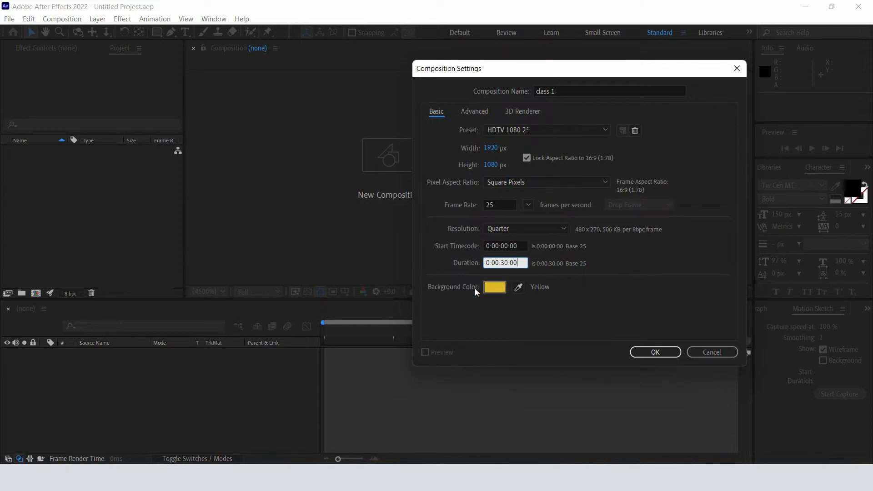
Step: Set the composition's background colour to red and create the composition
left_click(497, 290)
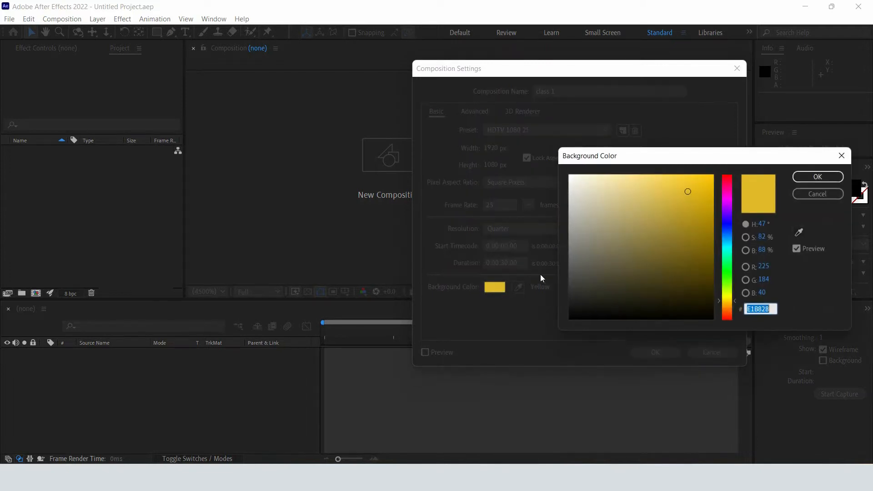
left_click(732, 181)
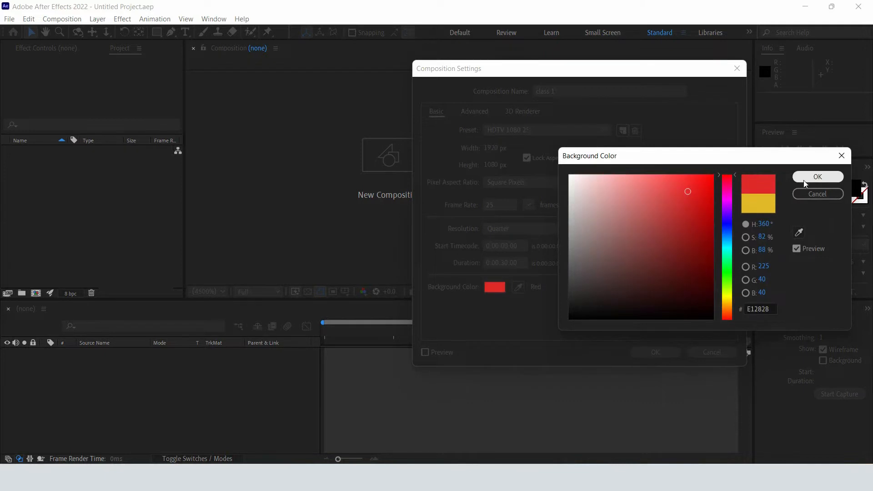
left_click(817, 176)
left_click(518, 286)
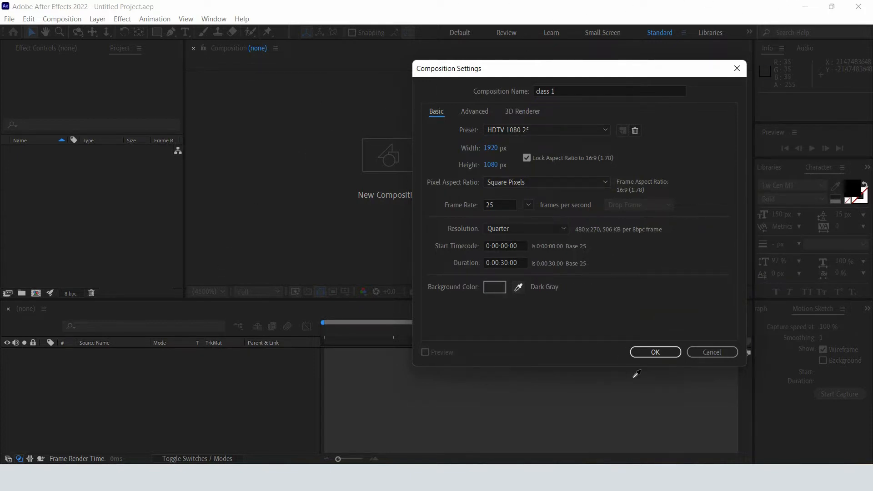
left_click(655, 353)
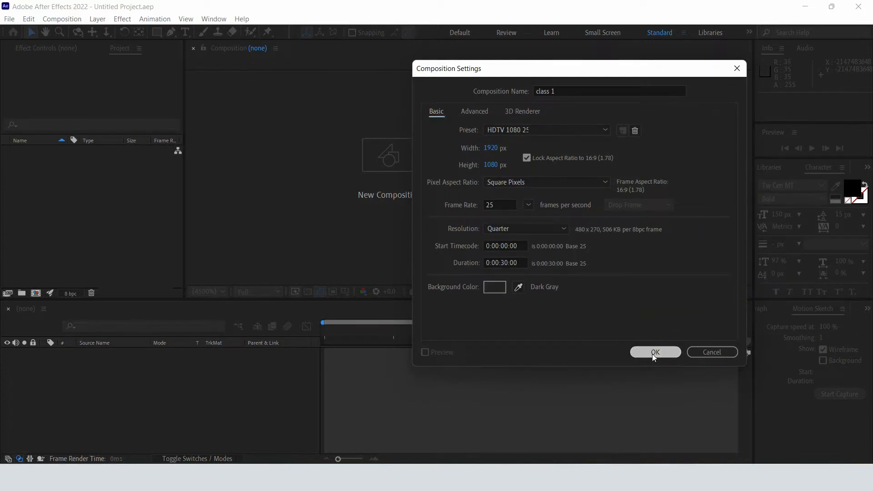
left_click(653, 354)
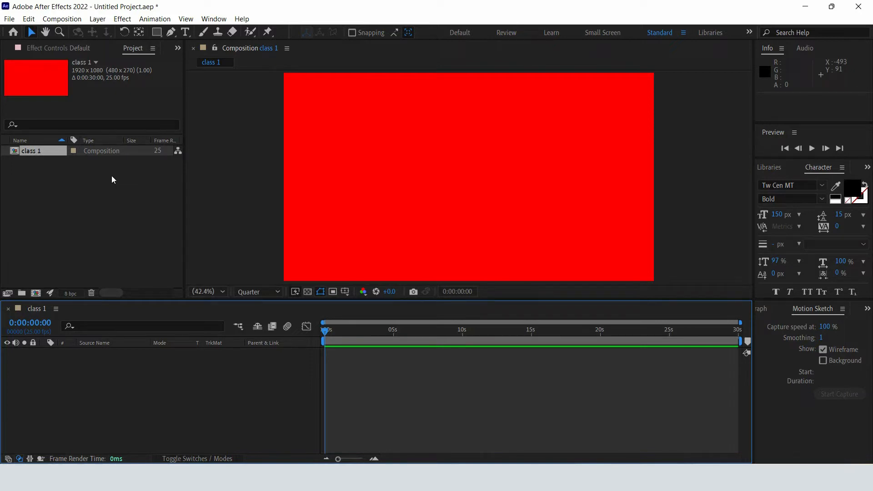
double_click(94, 192)
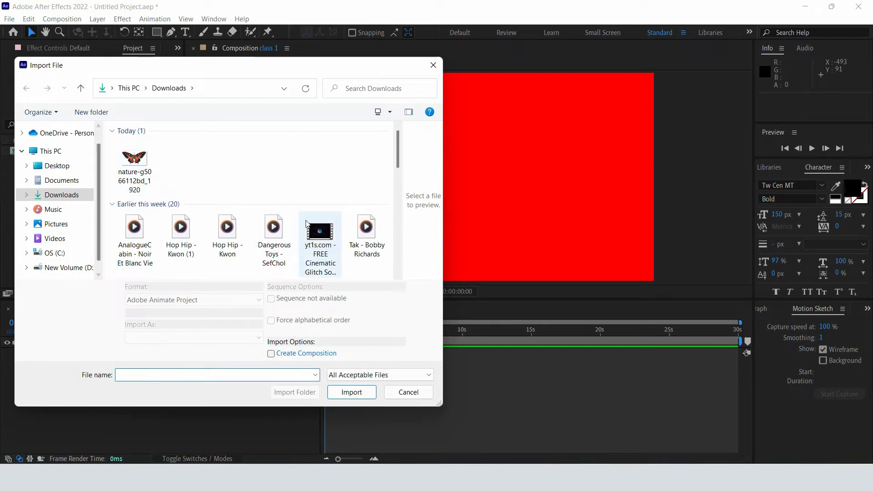
left_click(432, 65)
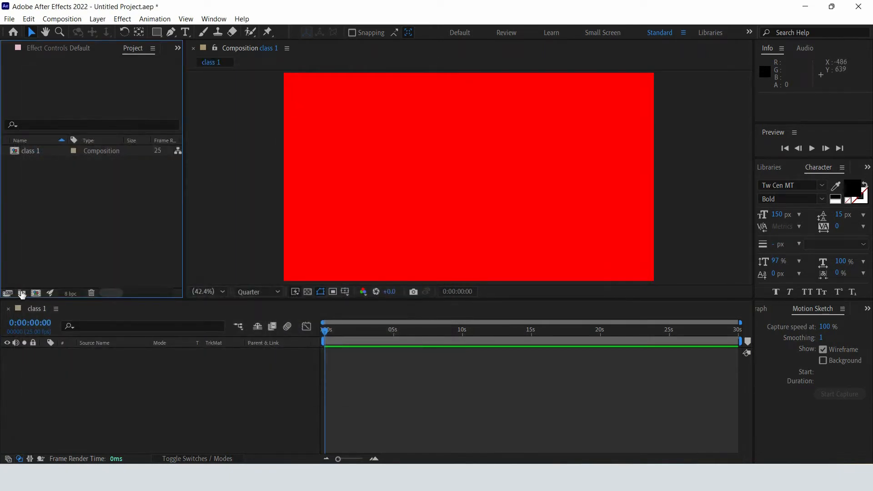
right_click(36, 285)
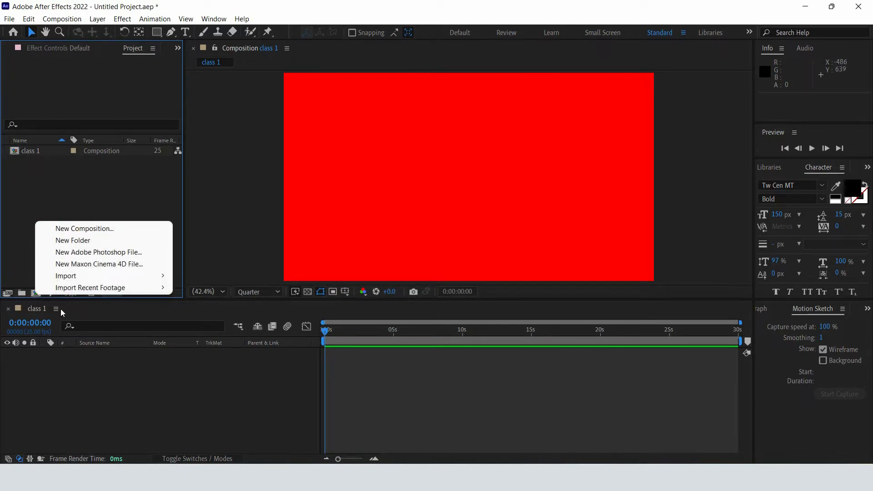
right_click(41, 192)
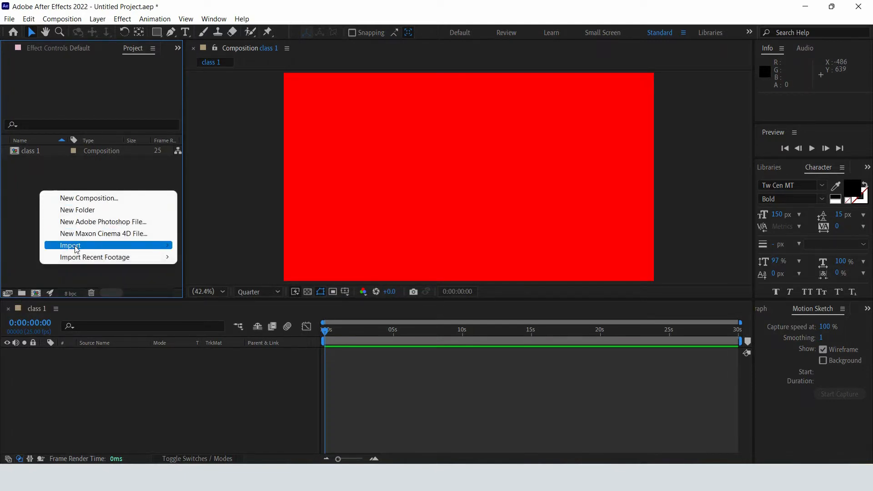
mouse_move(75, 246)
left_click(209, 245)
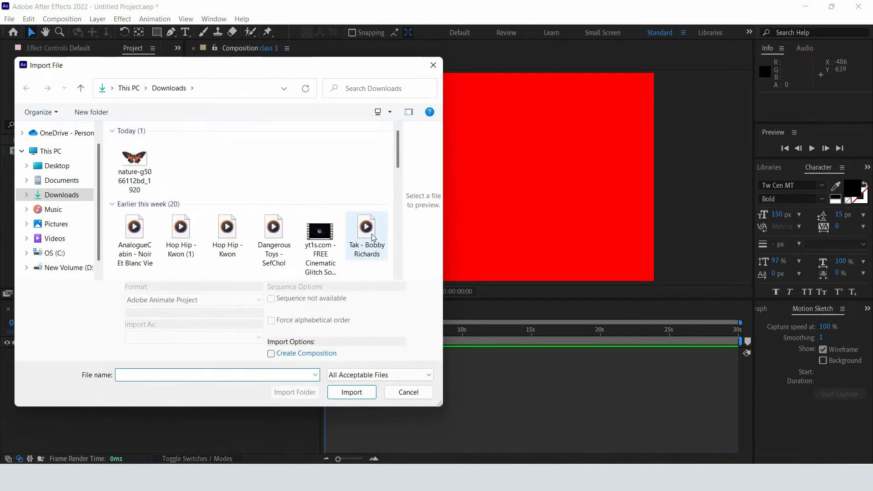
left_click(423, 393)
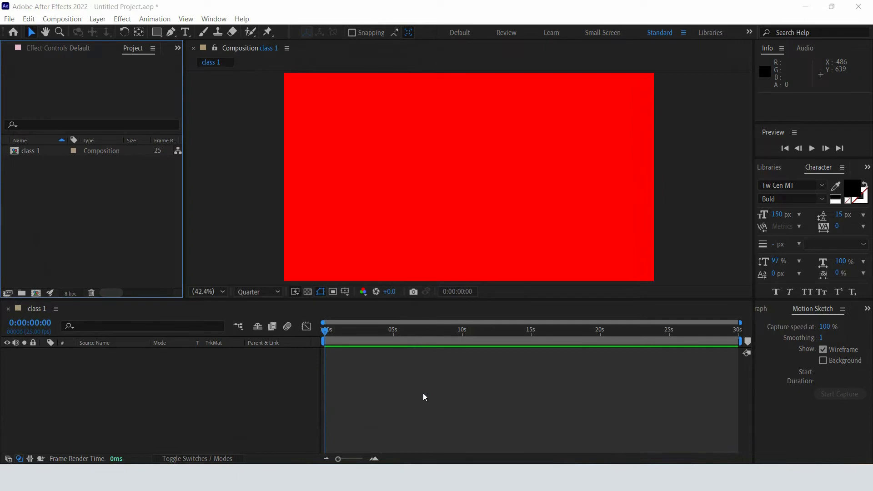
key("ctrl+i")
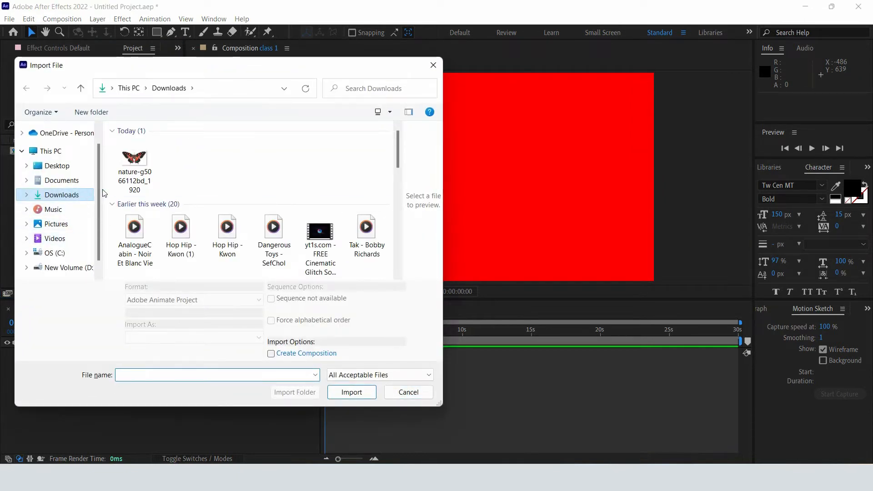
scroll(290, 189, "down", 6)
scroll(226, 183, "up", 6)
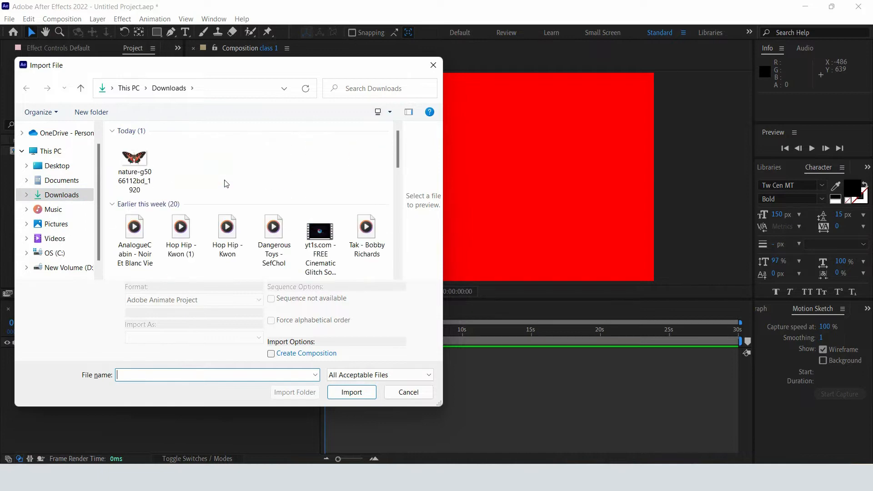
left_click(408, 392)
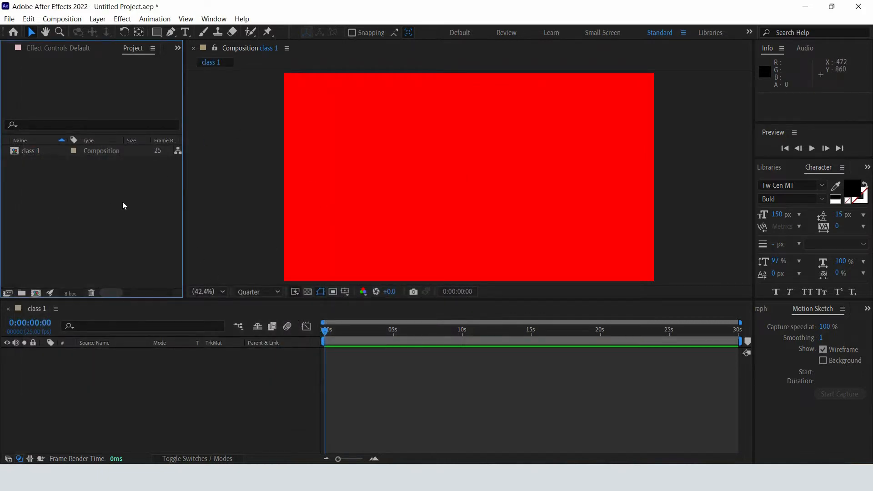
Step: Import the butterfly PNG nature-g5066112bd_1920 from the Downloads folder as footage
double_click(102, 180)
left_click(134, 159)
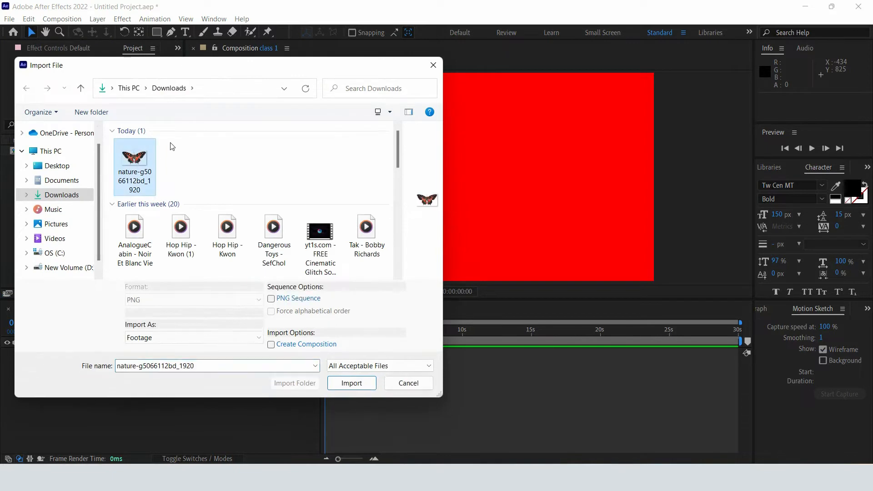
left_click(370, 383)
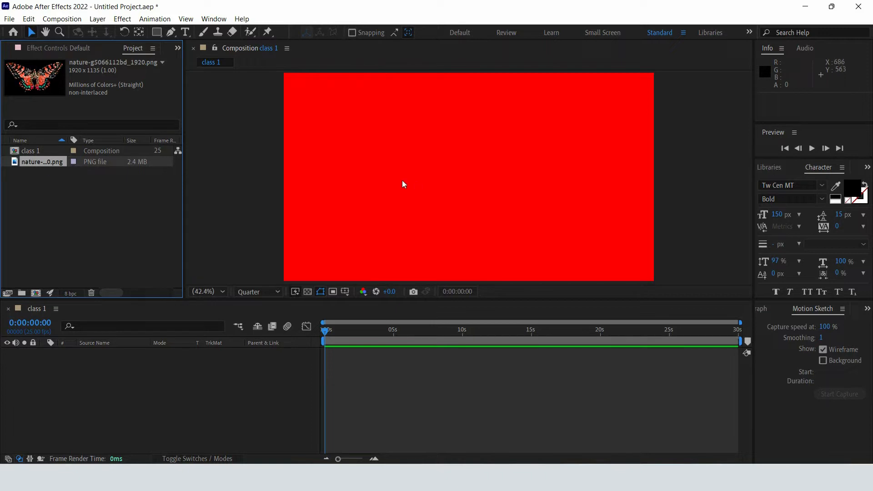
left_click_drag(42, 160, 379, 120)
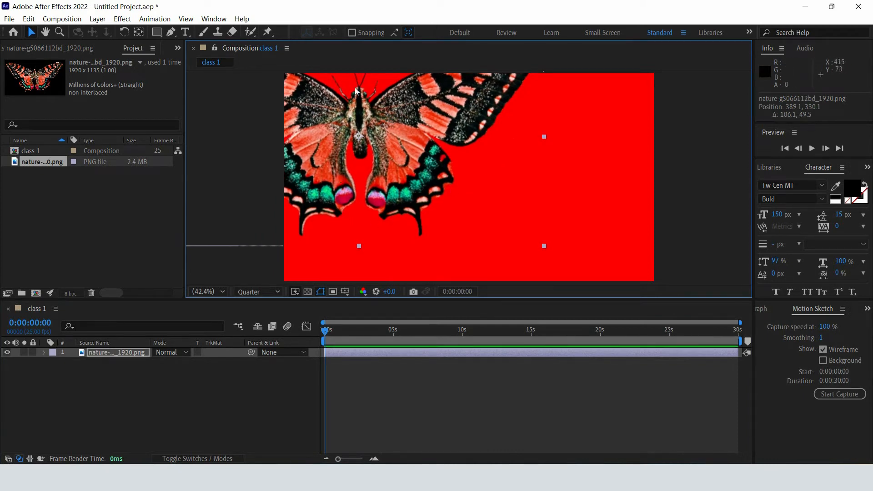
left_click_drag(383, 192, 557, 251)
left_click_drag(521, 156, 467, 150)
key("Delete")
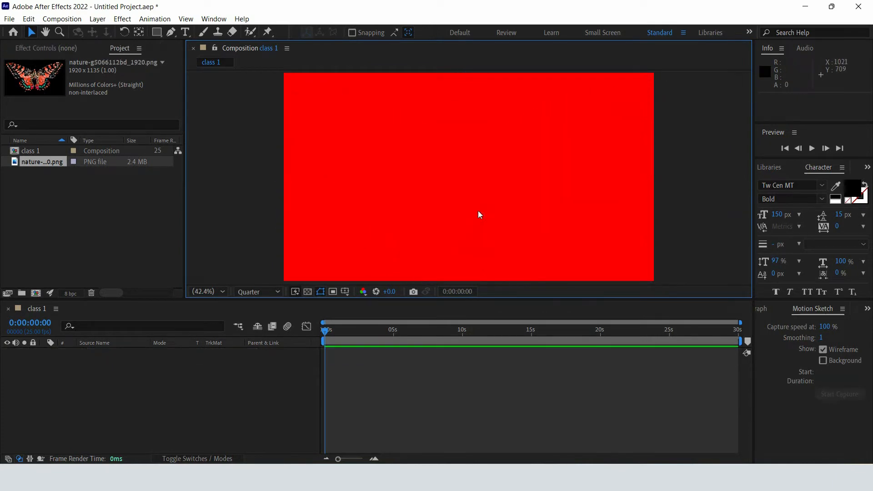
Step: Add the butterfly PNG to the class 1 timeline as a layer and move the current time to 0:00:05:10
left_click_drag(23, 162, 369, 364)
left_click_drag(423, 349, 377, 344)
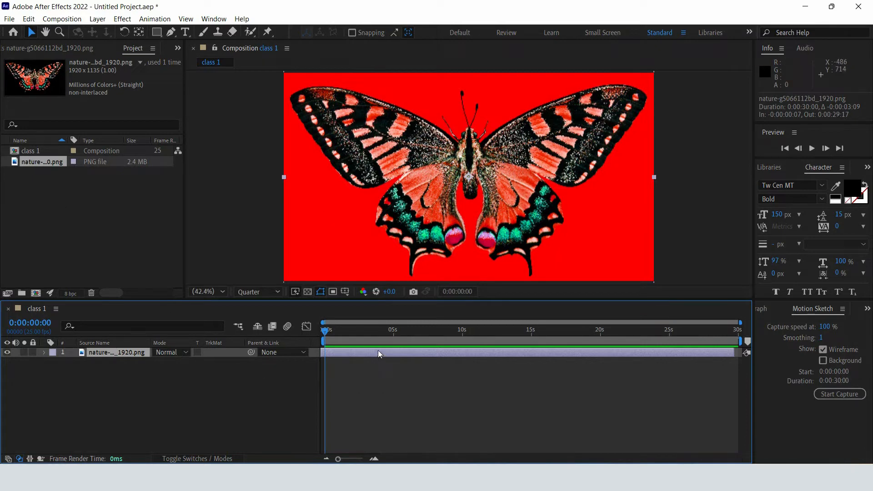
left_click_drag(346, 329, 325, 331)
left_click_drag(356, 350, 399, 331)
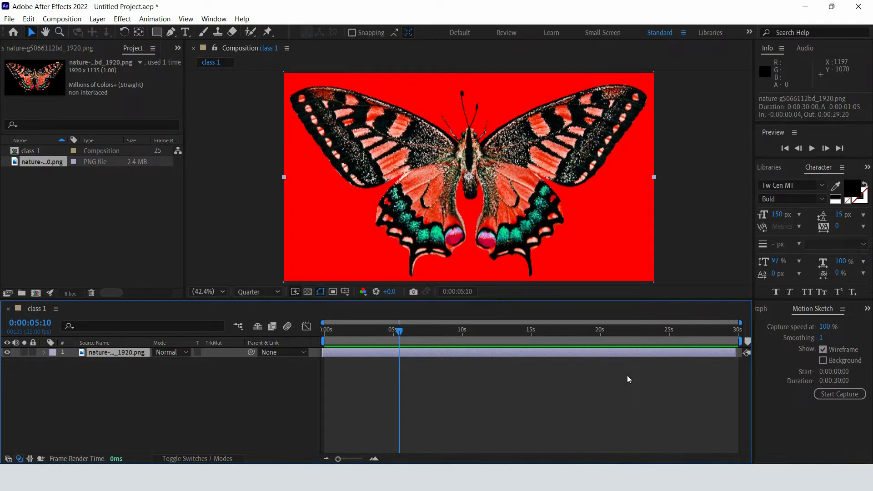
Step: Set the class 1 composition's duration to 0:00:10:00
key("ctrl+k")
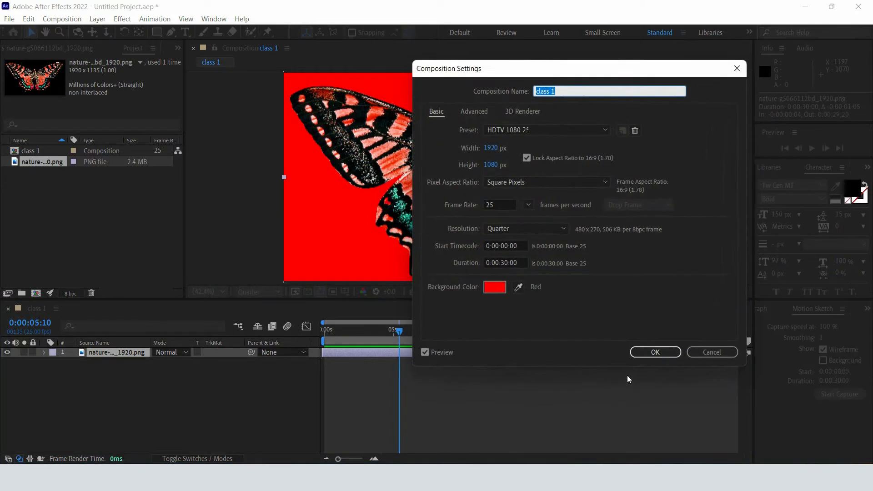
left_click(509, 262)
key("BackSpace")
key("BackSpace")
key("BackSpace")
type("10")
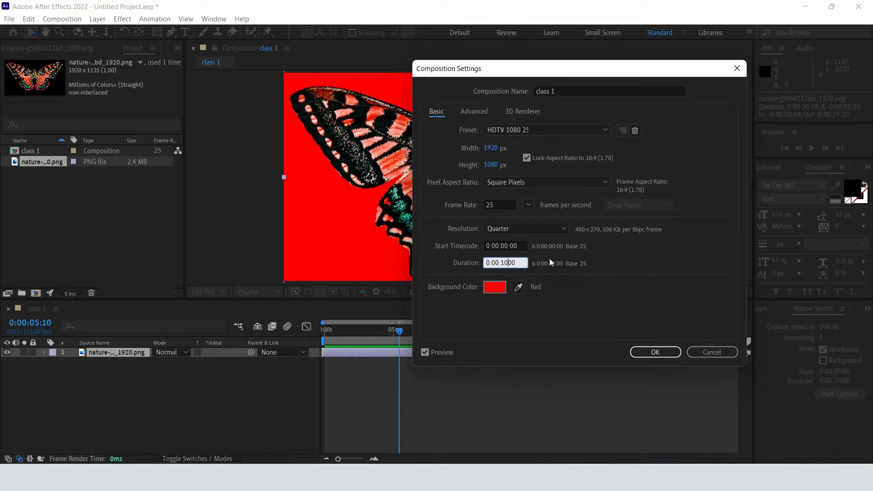
type(":")
left_click(650, 351)
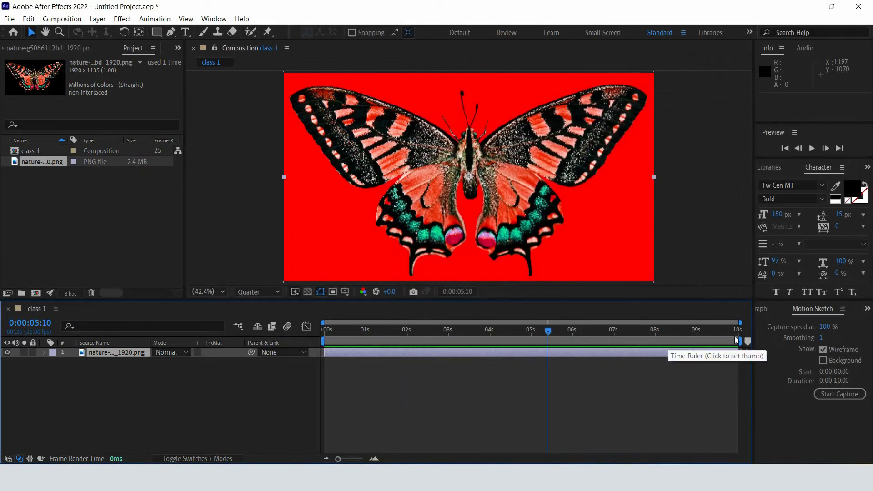
left_click_drag(548, 336, 405, 340)
left_click(366, 375)
left_click(361, 351)
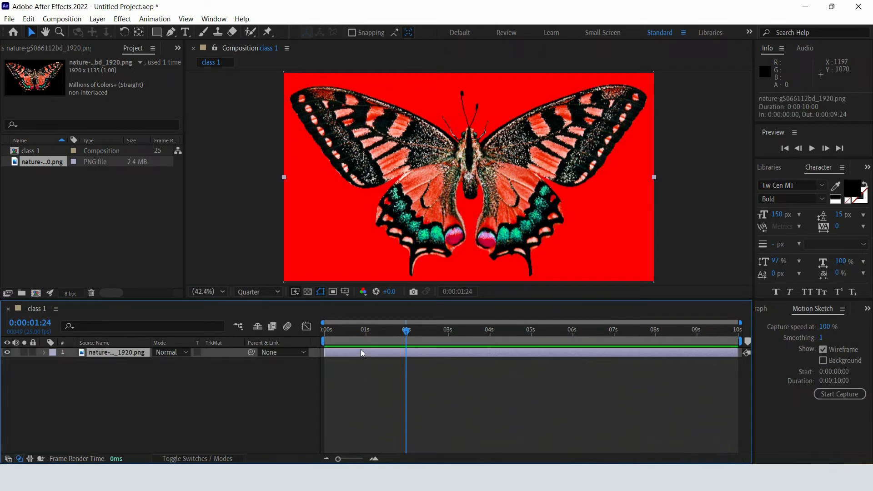
key("Delete")
left_click(24, 179)
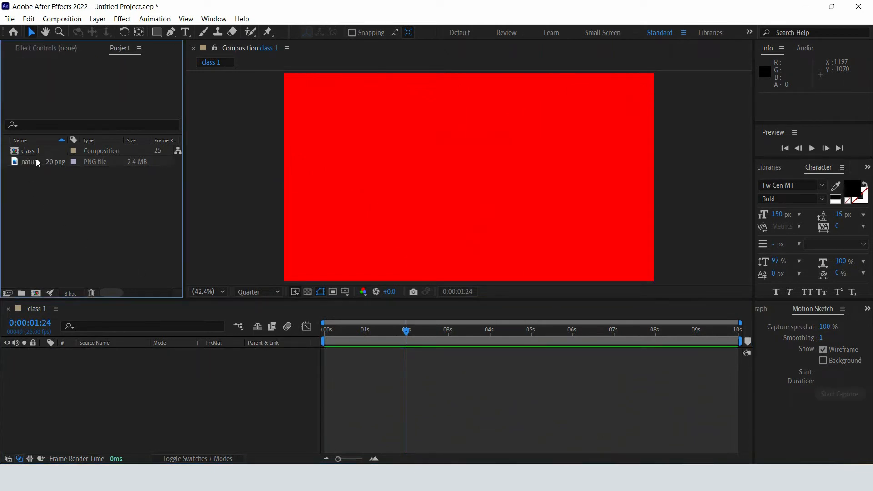
key("ctrl+z")
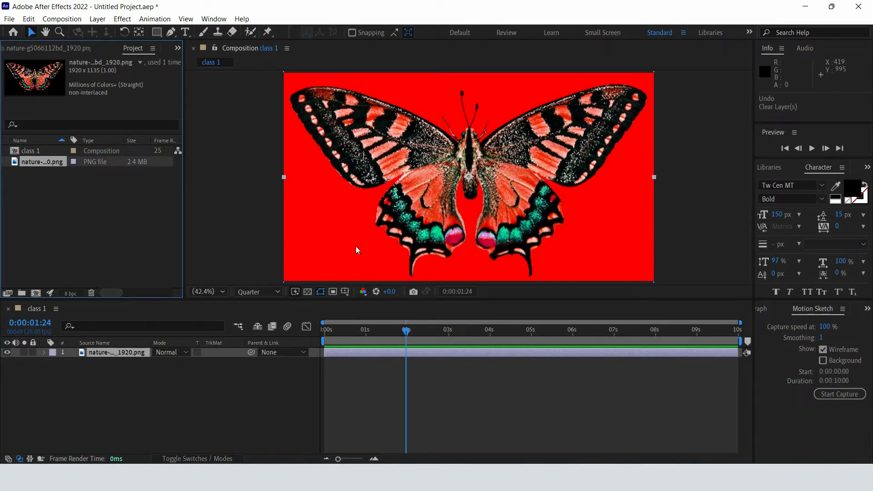
Step: Move the current time back to the start of the timeline at 0:00:00:00
left_click_drag(409, 338, 262, 330)
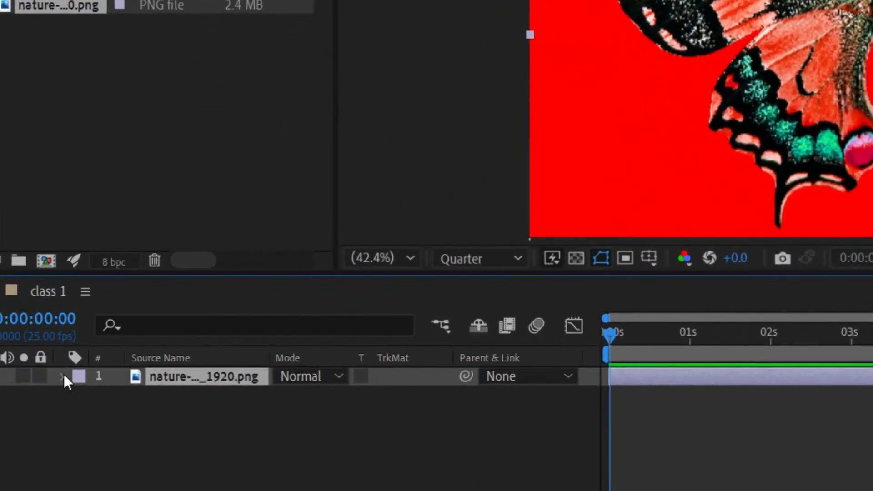
Step: Expand the butterfly layer's Transform properties in the timeline
left_click(62, 376)
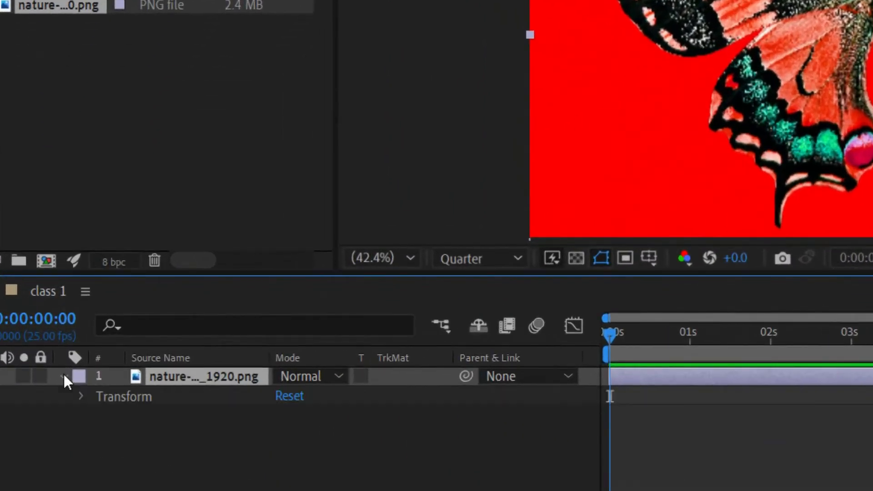
left_click(80, 394)
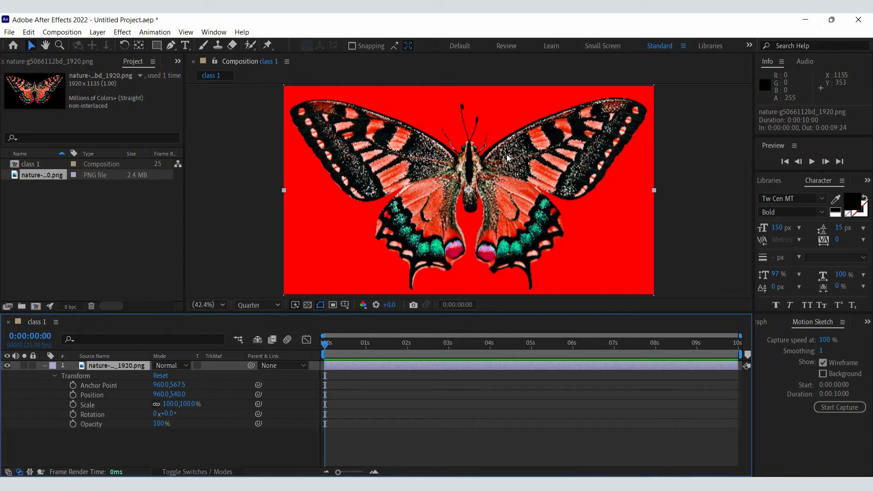
Step: Import the green-wall-mockup-with-green-plant-shelf3d-rendering image from the images folder in Downloads
double_click(113, 209)
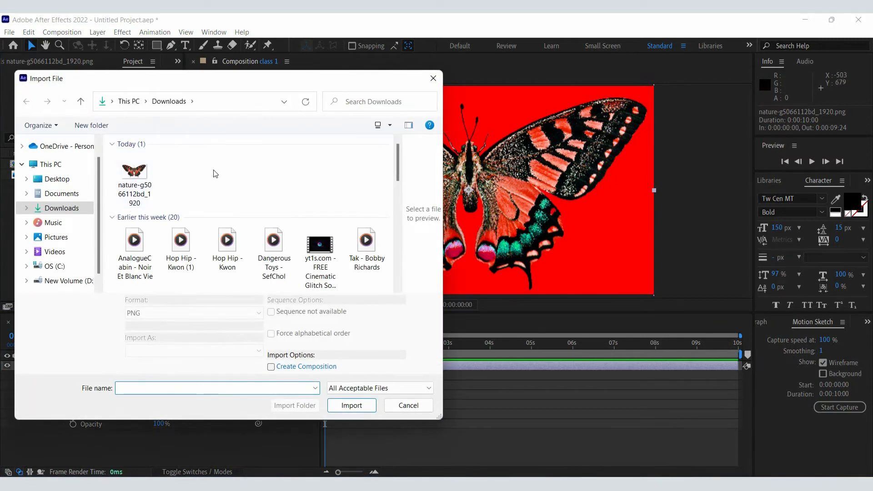
scroll(233, 163, "down", 1)
scroll(237, 162, "down", 3)
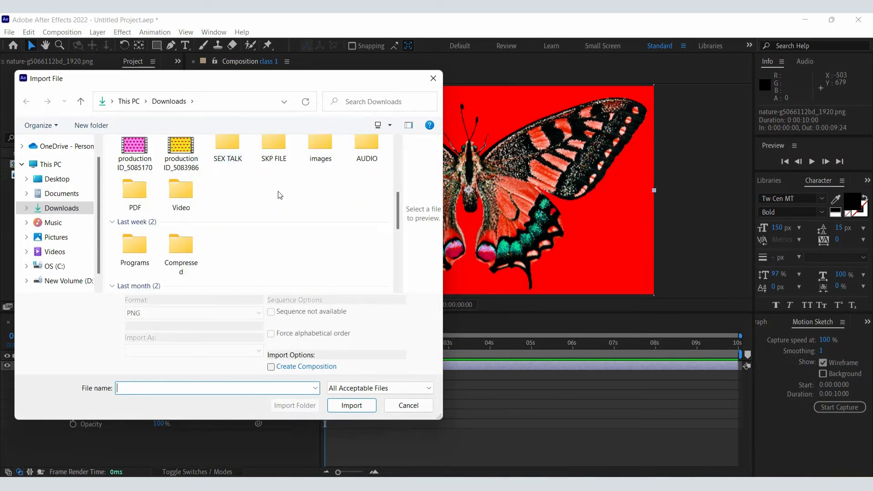
double_click(320, 145)
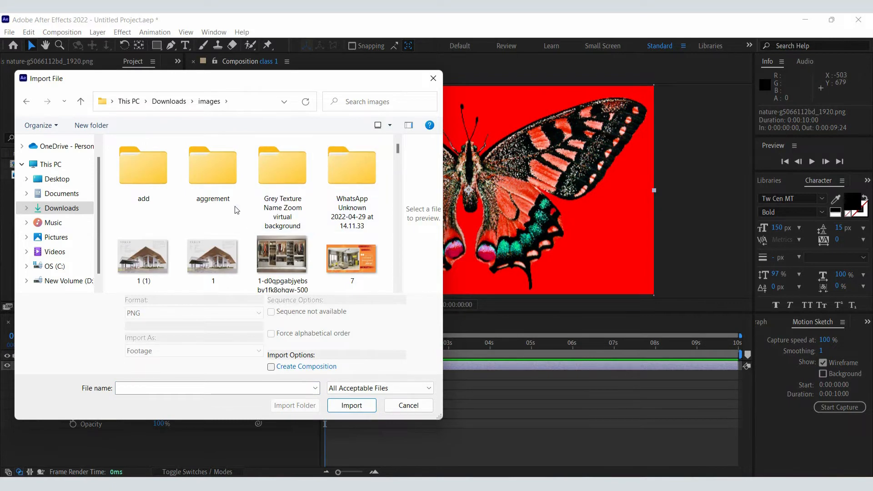
scroll(261, 241, "down", 1)
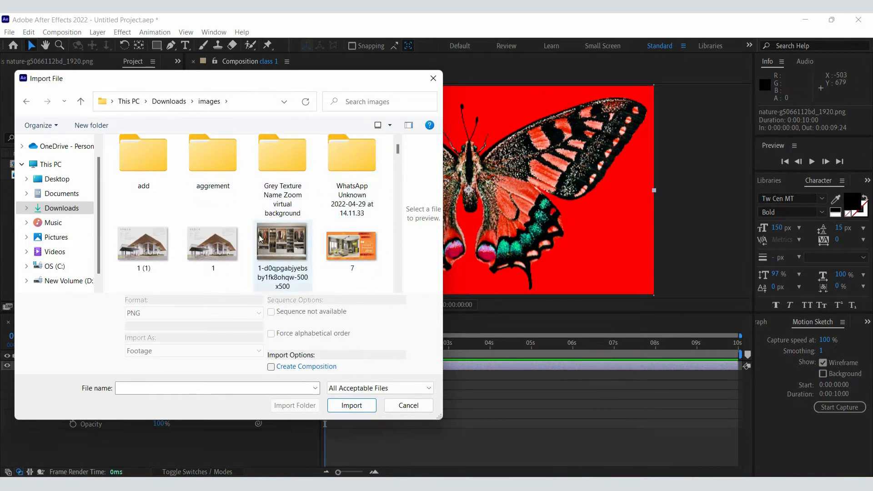
scroll(261, 241, "down", 3)
scroll(277, 223, "down", 1)
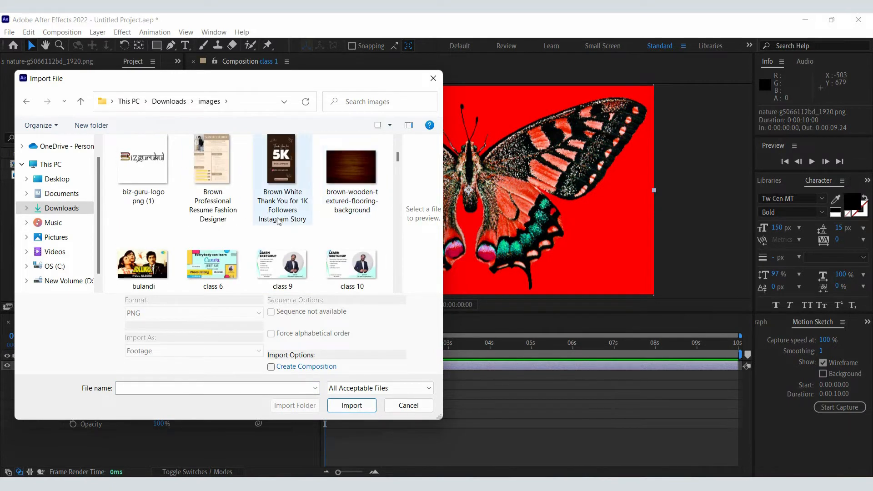
scroll(279, 222, "down", 10)
scroll(216, 221, "down", 2)
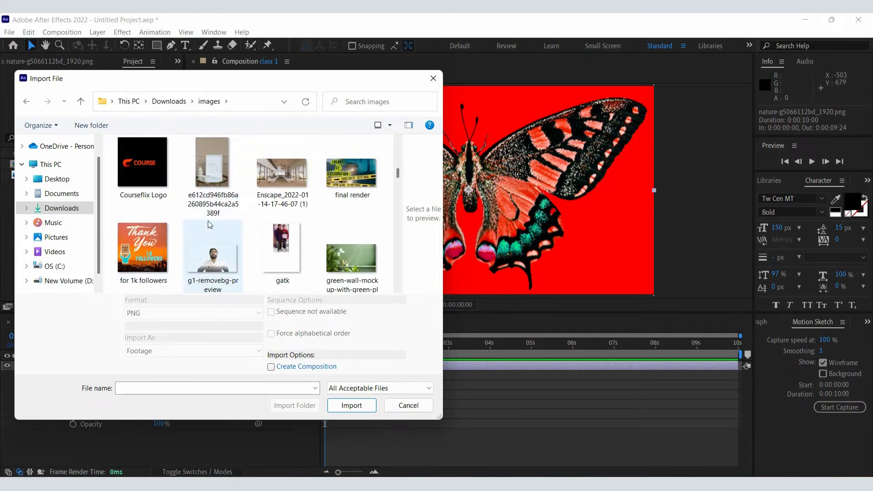
scroll(206, 230, "down", 1)
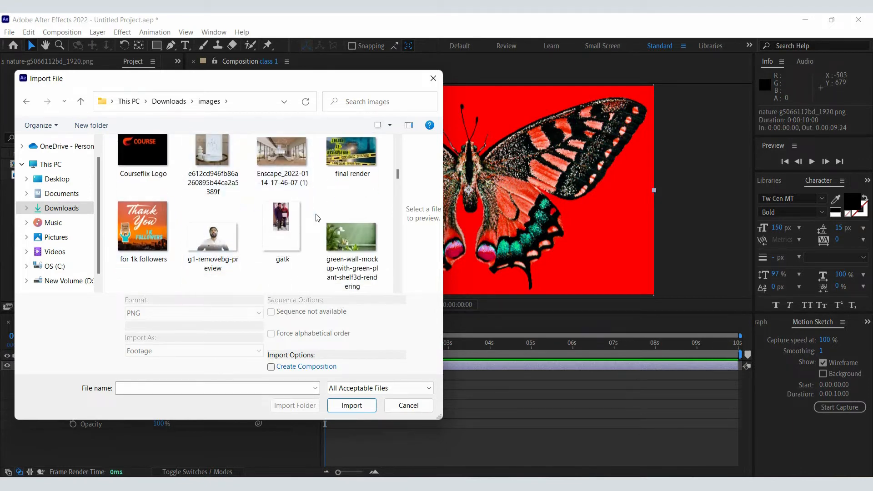
left_click(203, 237)
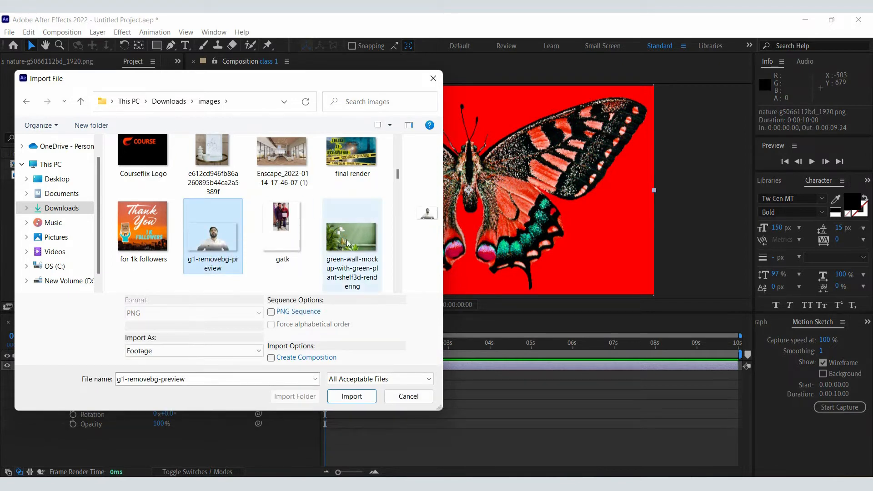
left_click(358, 230)
left_click(352, 405)
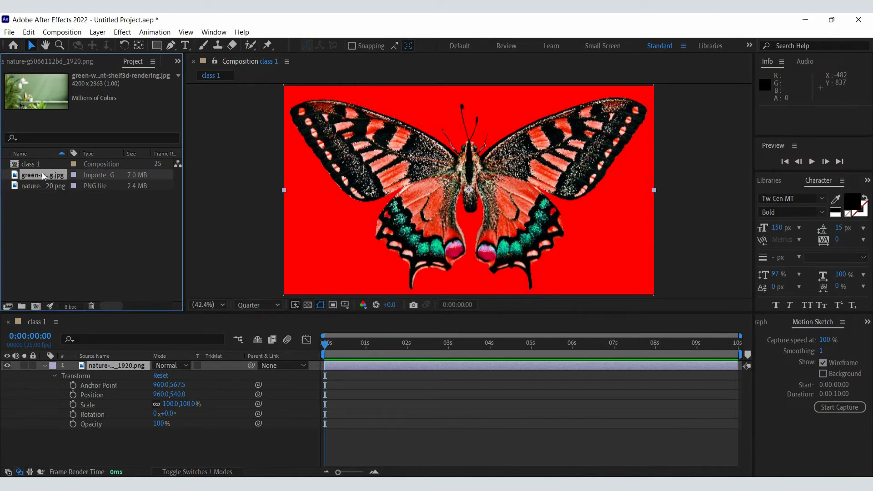
Step: Add the green wall image to the class 1 timeline and place its layer beneath the butterfly layer
left_click_drag(42, 174, 256, 365)
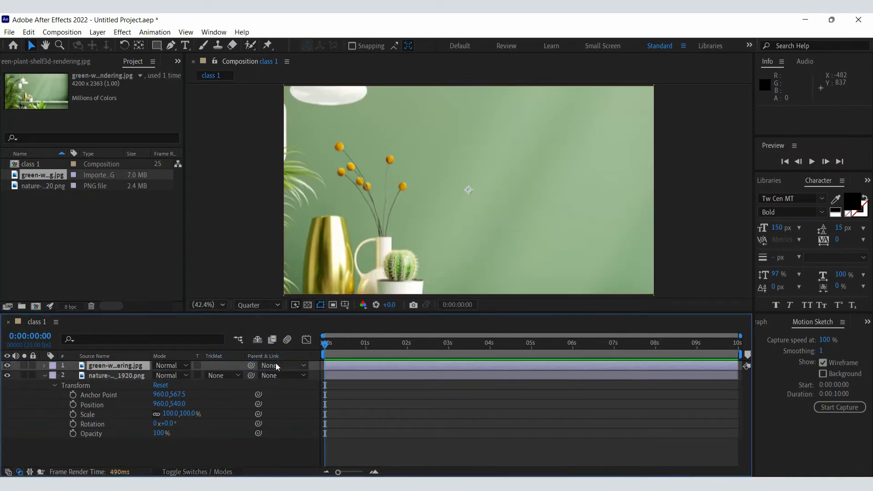
left_click(44, 375)
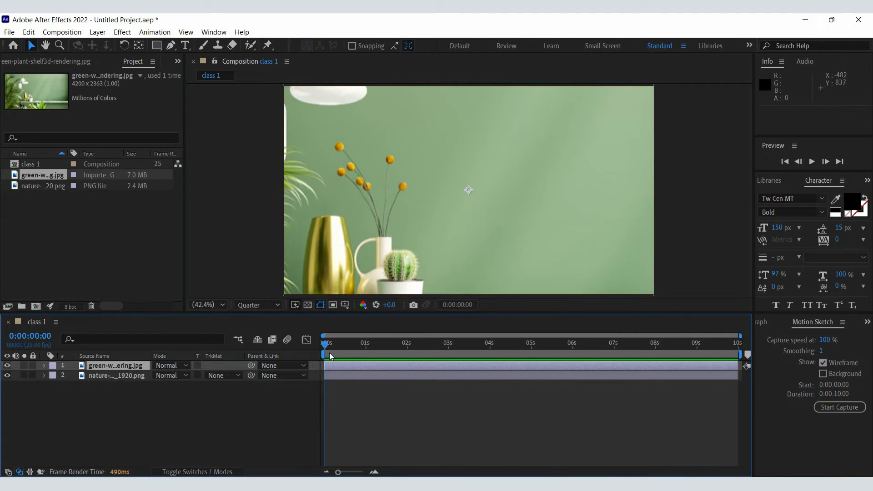
mouse_move(326, 344)
left_mouse_down()
mouse_move(406, 343)
mouse_move(335, 345)
left_mouse_up()
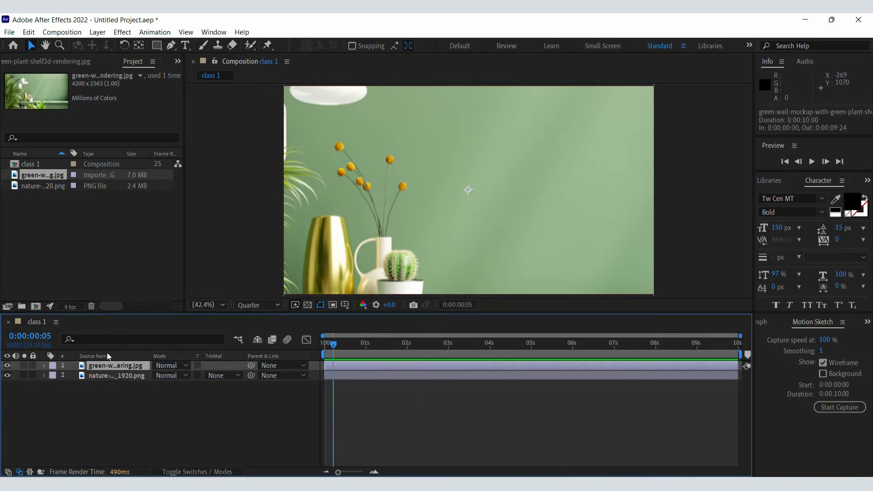
left_click_drag(100, 365, 96, 386)
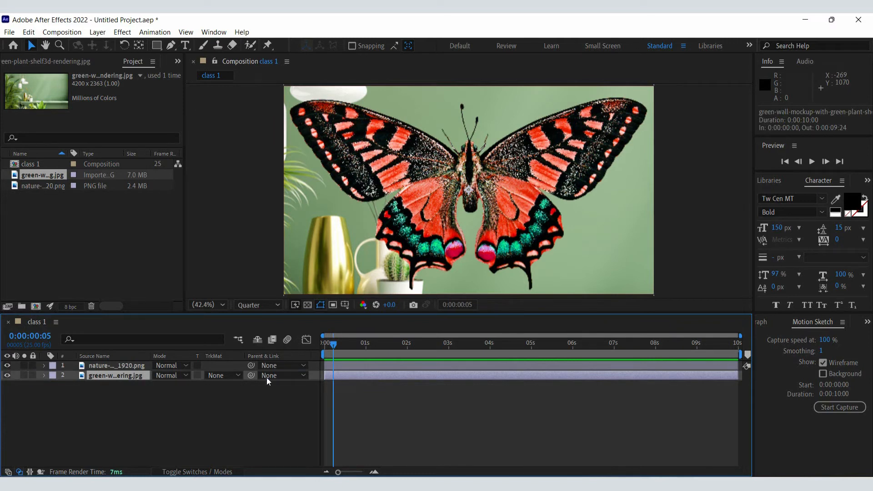
left_click(148, 408)
Step: Scale the green wall layer down to 49% so that it fits the composition frame
left_click(119, 376)
left_click(44, 375)
left_click(55, 386)
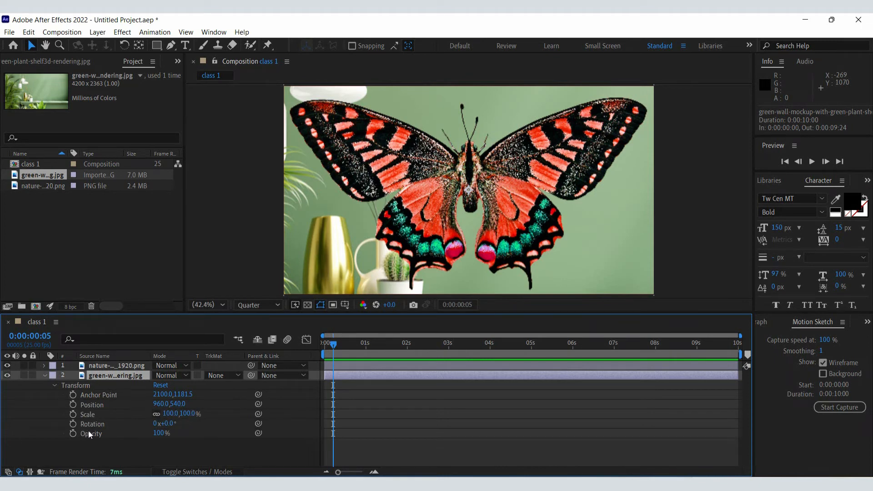
left_click(87, 415)
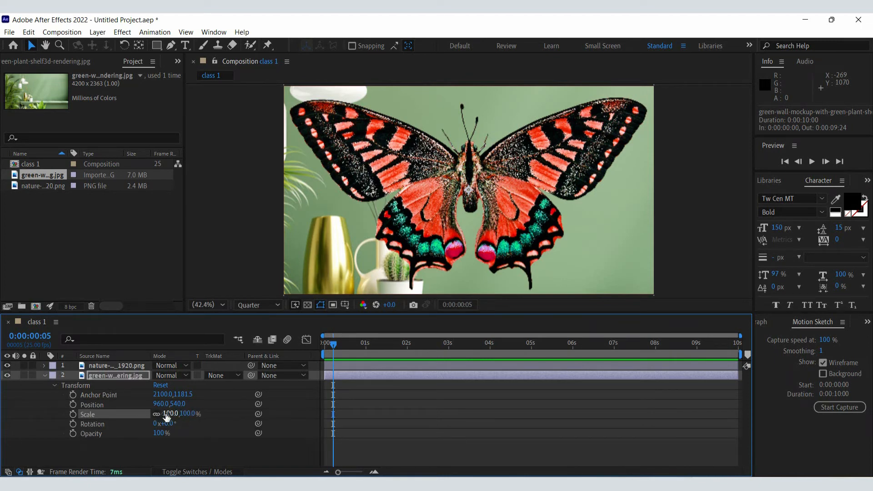
left_click_drag(163, 414, 147, 420)
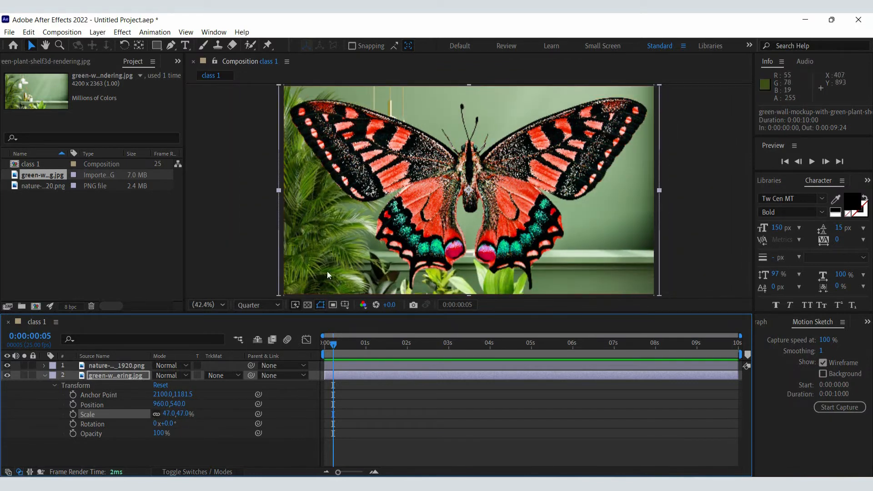
left_click(168, 414)
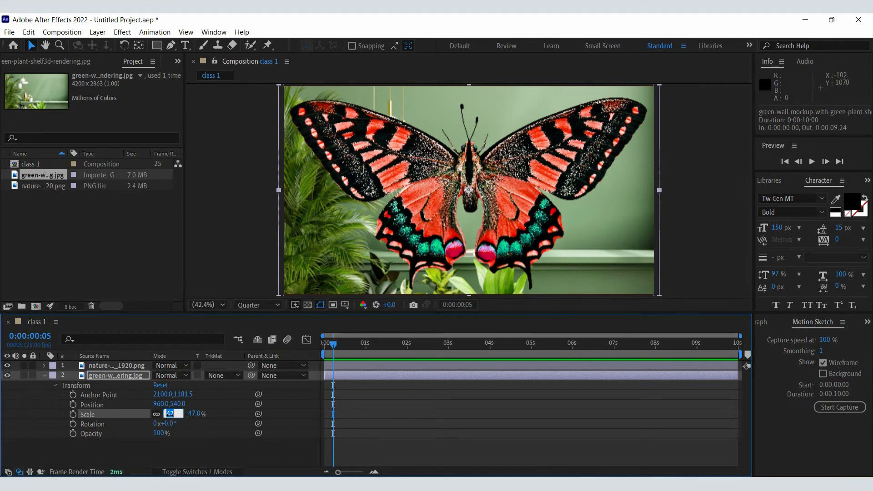
type("1")
type("49")
key("Return")
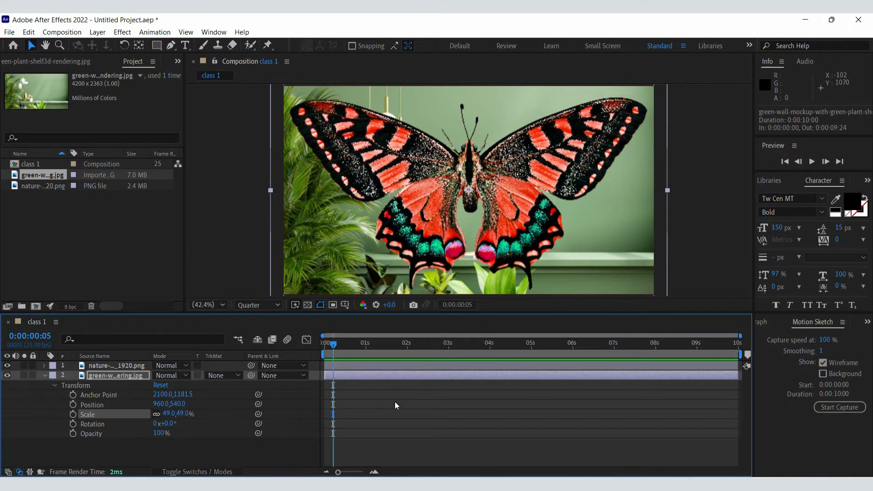
left_click(408, 416)
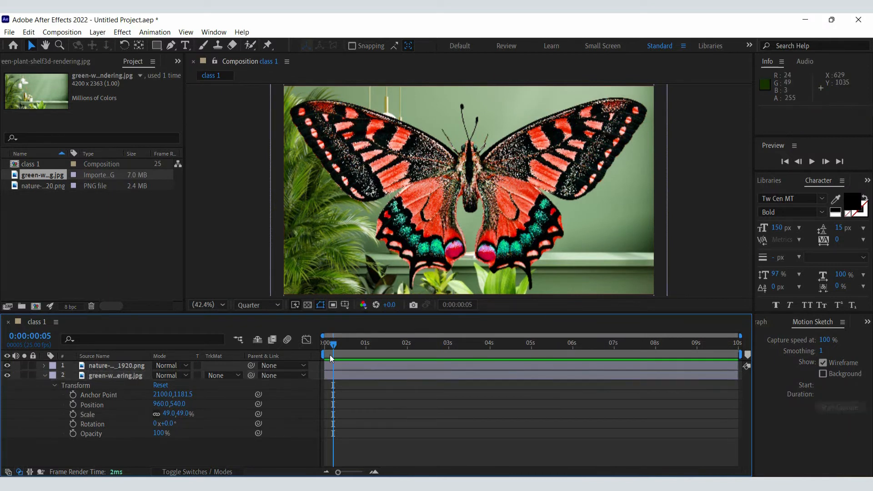
Step: Return the current time to 0:00:00:00 and collapse the green wall layer's properties
left_click_drag(321, 350, 299, 370)
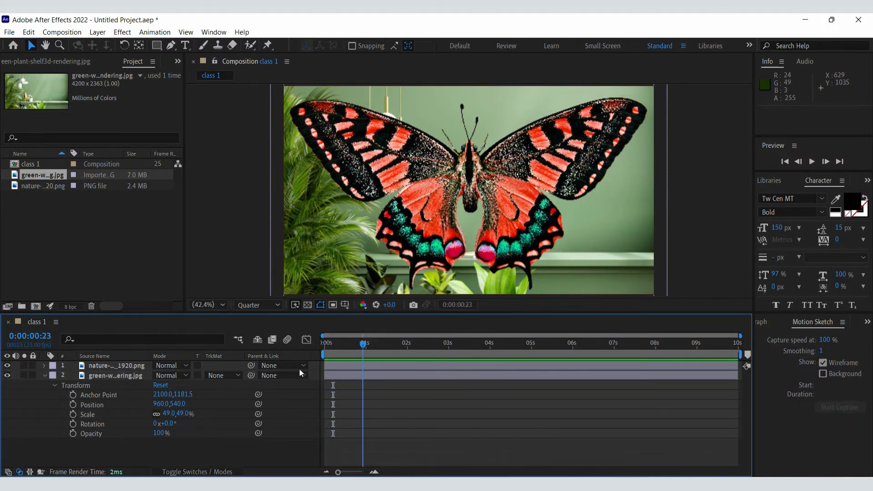
left_click(355, 363)
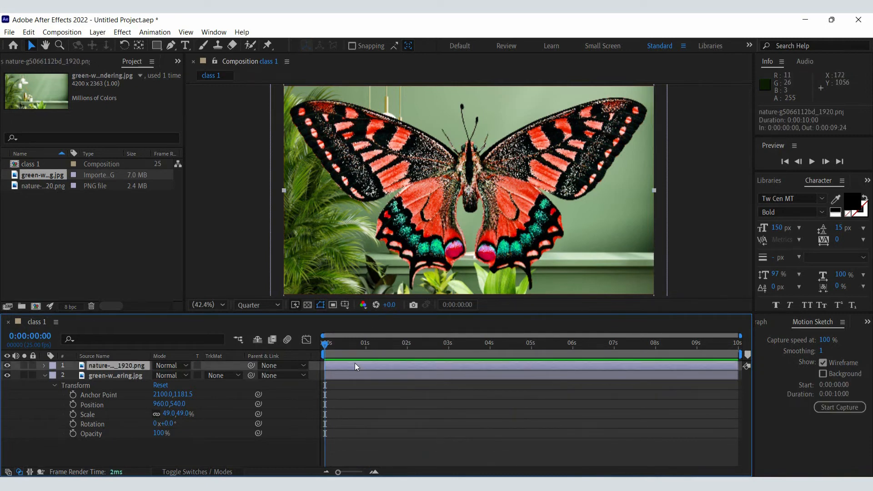
left_click(44, 376)
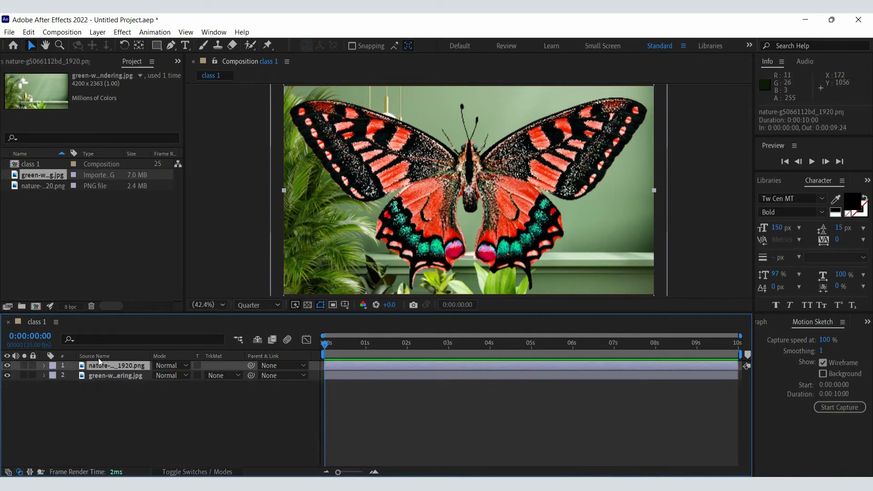
Step: Toggle the visibility of the butterfly and green wall layers off and back on to compare the composition
left_click(7, 367)
left_click(7, 366)
left_click(7, 366)
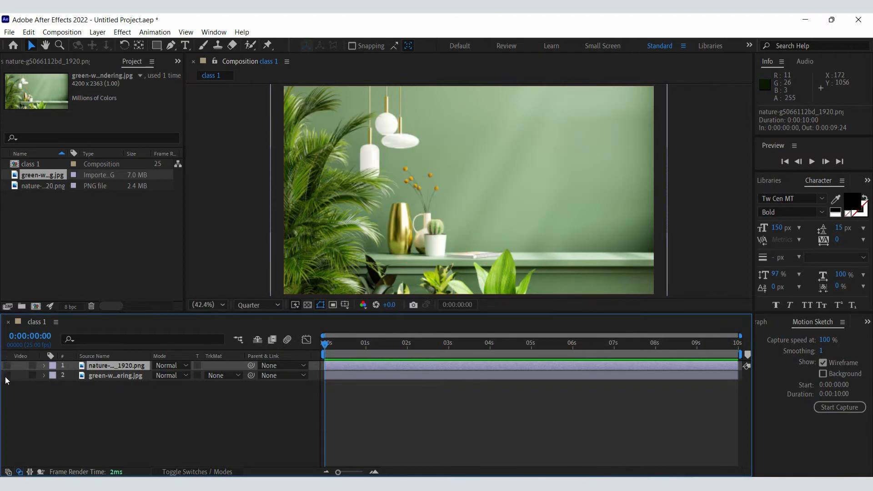
left_click(7, 367)
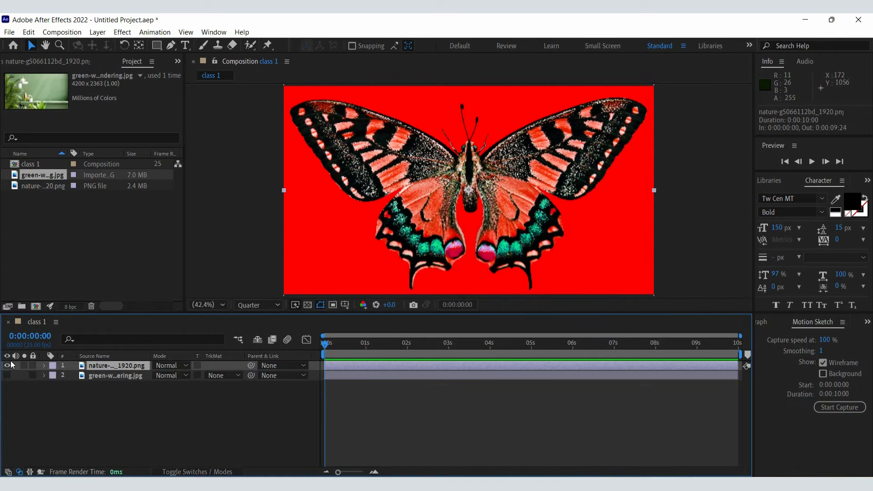
left_click(7, 375)
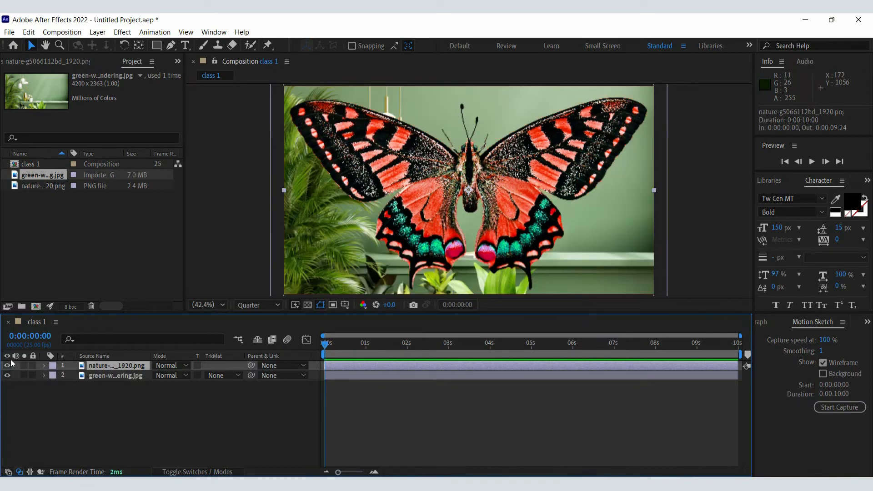
left_click(9, 367)
left_click(10, 367)
left_click(351, 375)
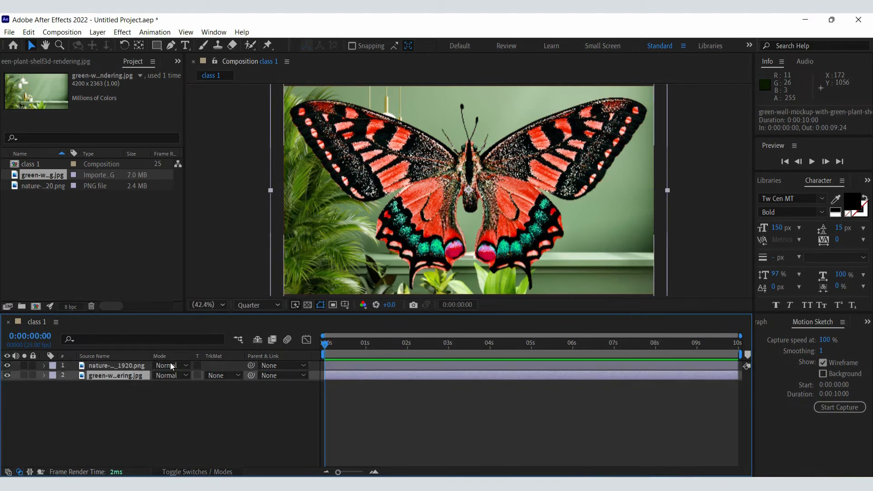
left_click(175, 427)
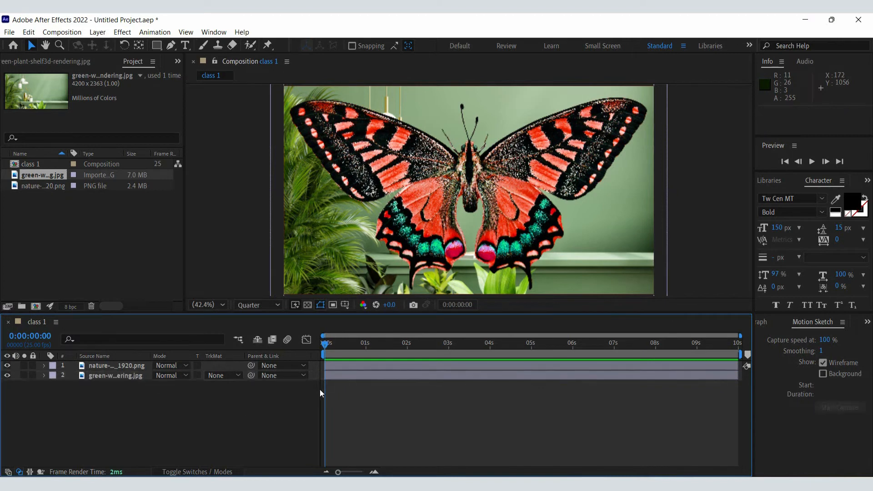
left_click(344, 374)
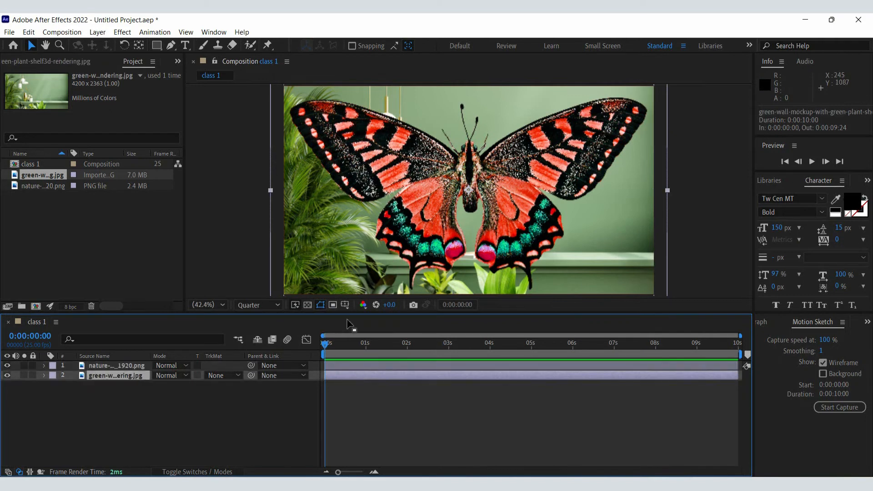
Step: Expand the butterfly layer's Transform properties and set its opacity to 0%
left_click(360, 365)
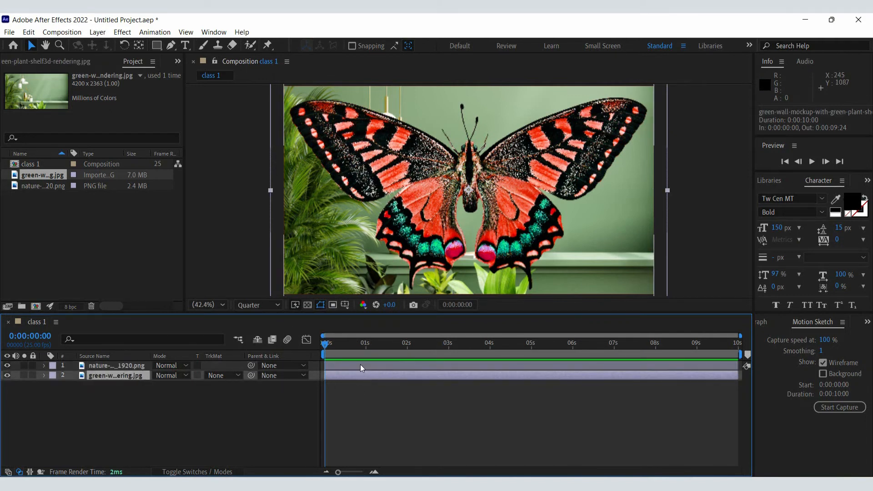
left_click(44, 366)
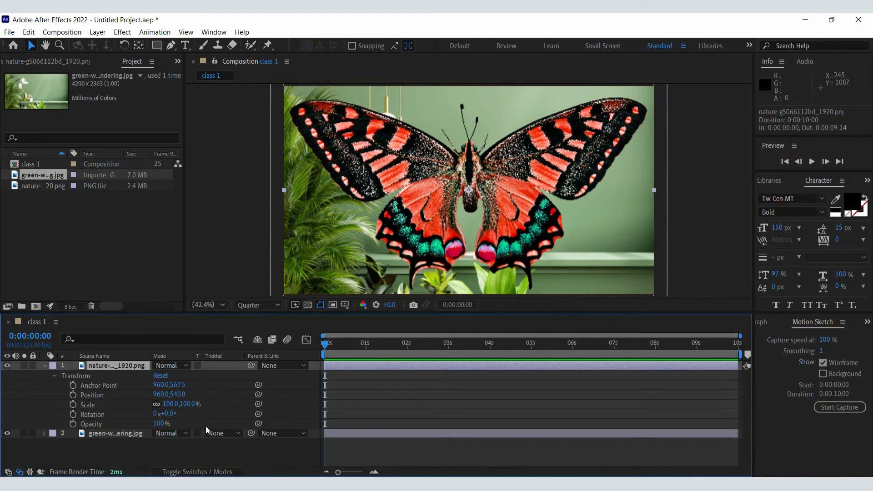
left_click(161, 424)
type("0")
key("Return")
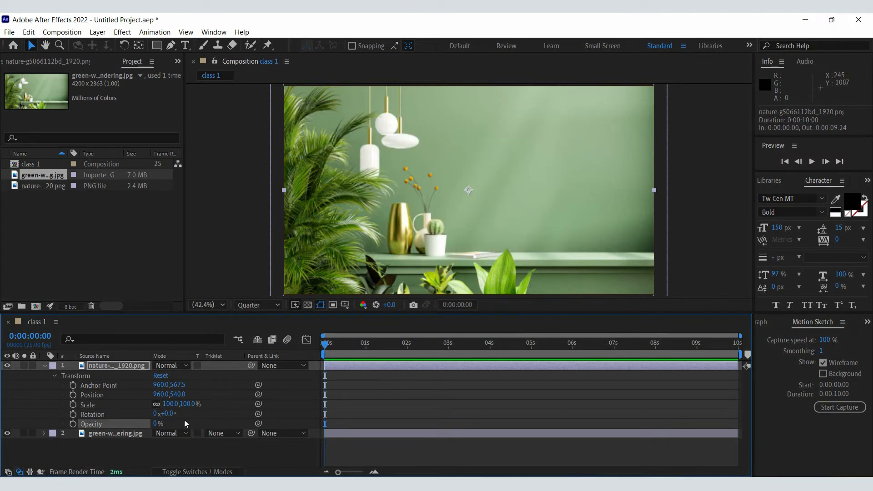
Step: Raise the butterfly layer's opacity to 89%
left_click(159, 423)
left_click(187, 444)
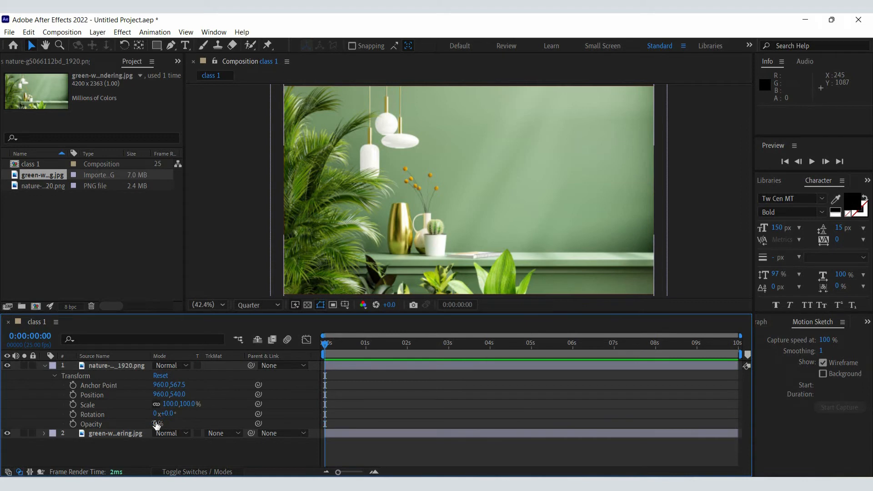
left_click_drag(157, 424, 219, 431)
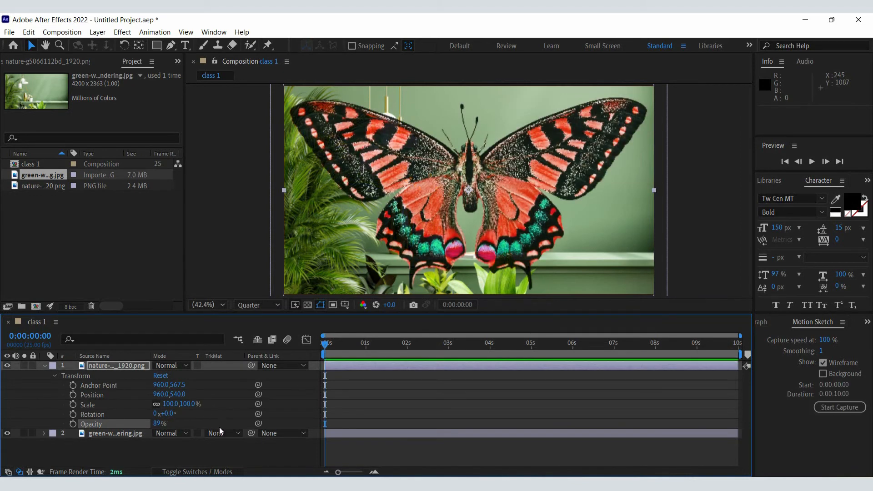
Step: Raise the butterfly layer's opacity to 100%
left_click_drag(155, 424, 213, 425)
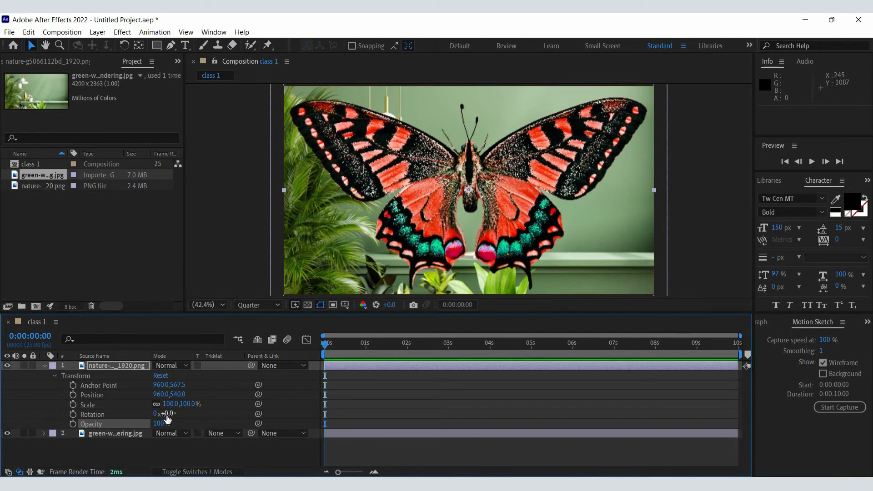
Step: Try rotating the butterfly layer to 229° and 90°, restoring its rotation to 0° after each attempt
left_click_drag(167, 418, 252, 409)
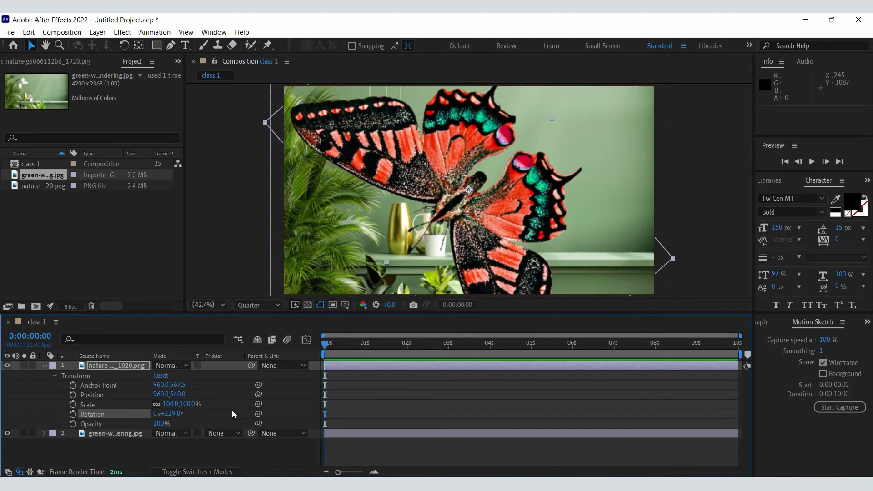
key("ctrl+z")
left_click(167, 415)
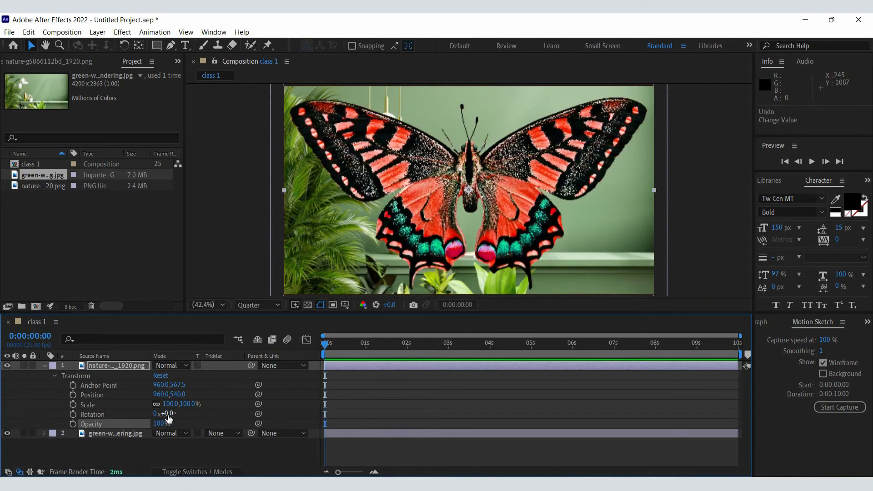
type("90")
key("Return")
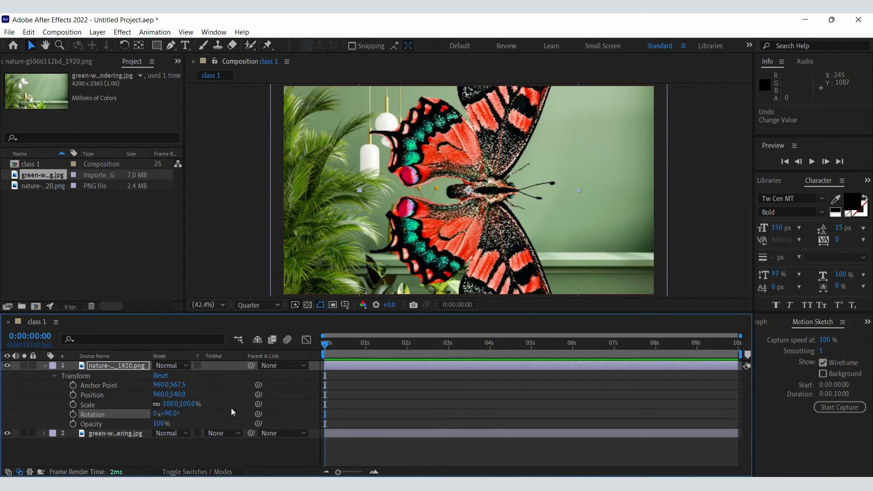
left_click(169, 413)
type("0")
key("Return")
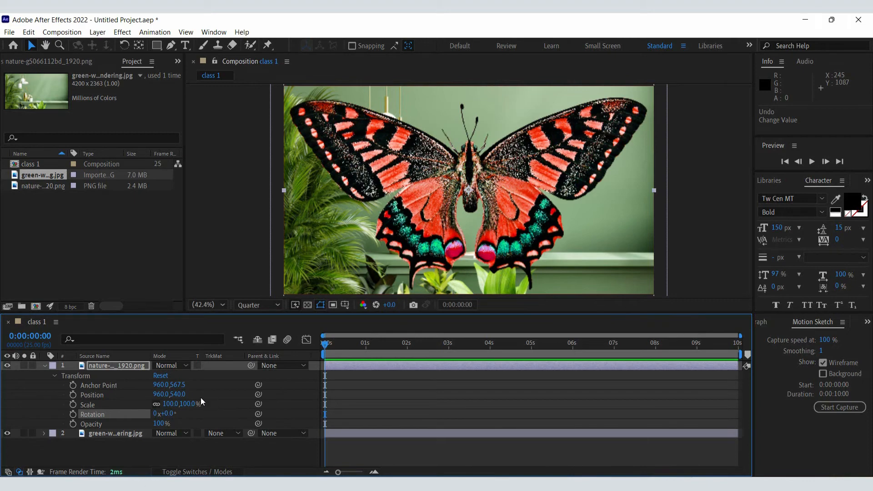
Step: Try scaling the butterfly layer down to 57% and undo the change
left_click_drag(191, 404, 160, 399)
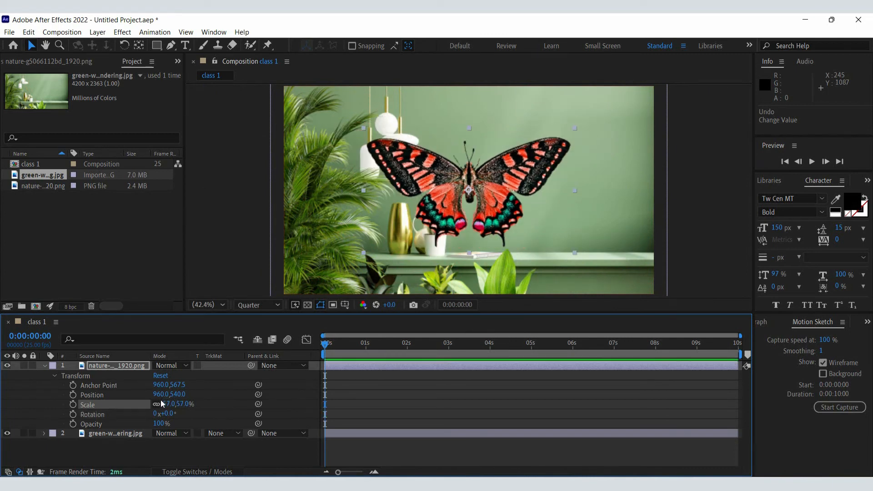
key("ctrl+z")
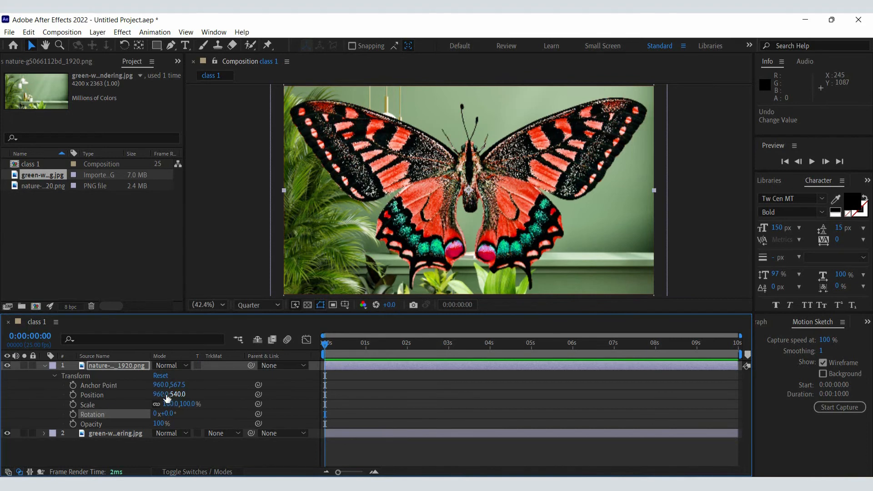
Step: Try shifting the butterfly layer horizontally to X positions 1320, 2349 and 569, undoing each move
left_click_drag(161, 399, 347, 377)
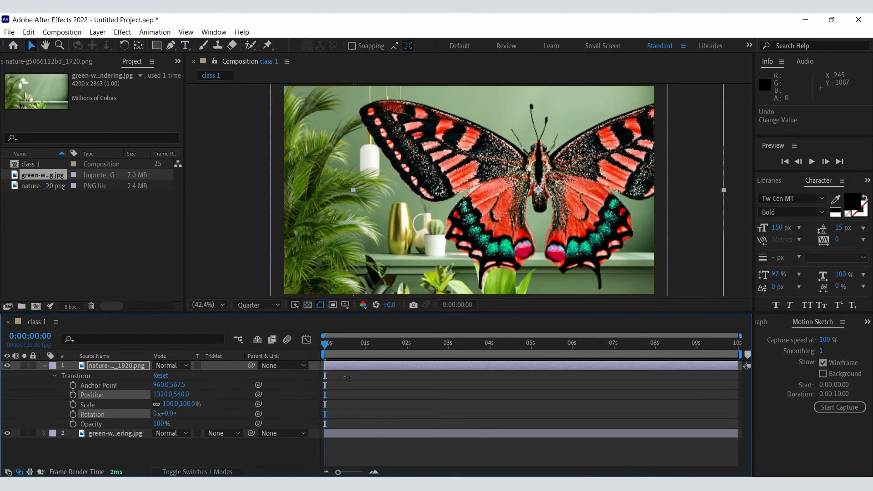
key("ctrl+z")
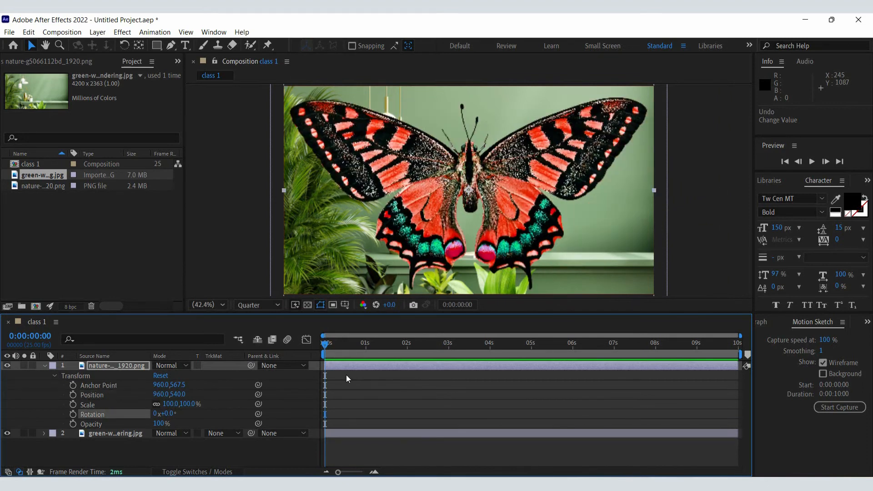
left_click_drag(161, 394, 737, 190)
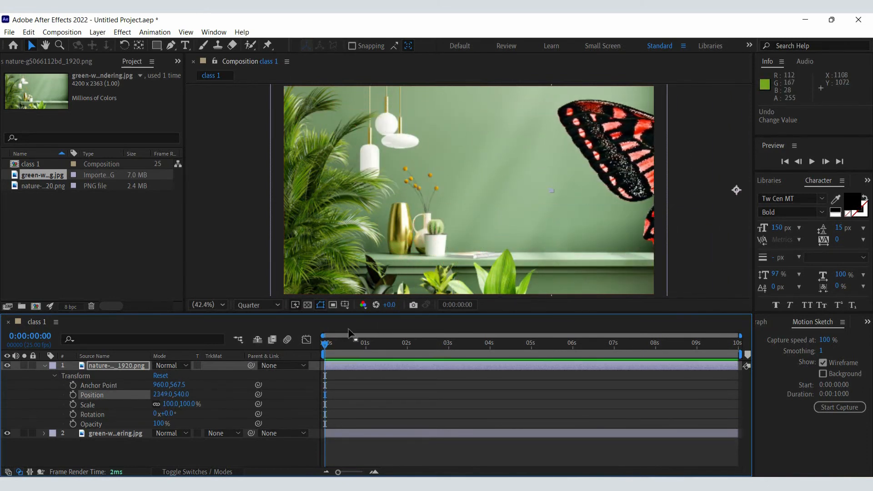
key("ctrl+z")
left_click_drag(164, 395, 9, 461)
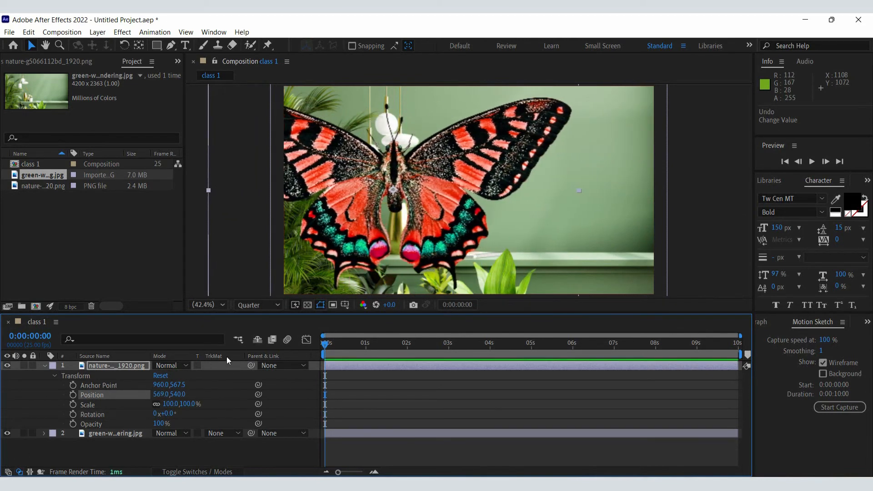
key("ctrl+z")
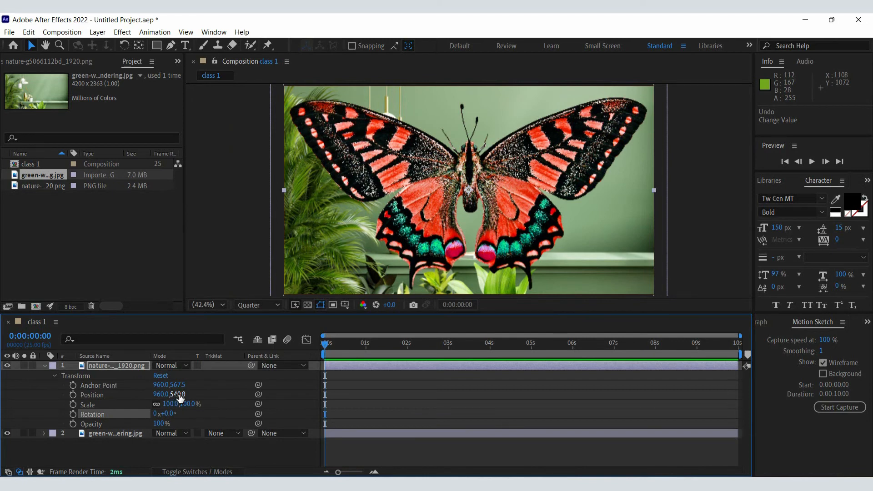
Step: Try shifting the butterfly layer vertically to Y positions 1199 and 200, undoing each move
left_click_drag(180, 398, 616, 332)
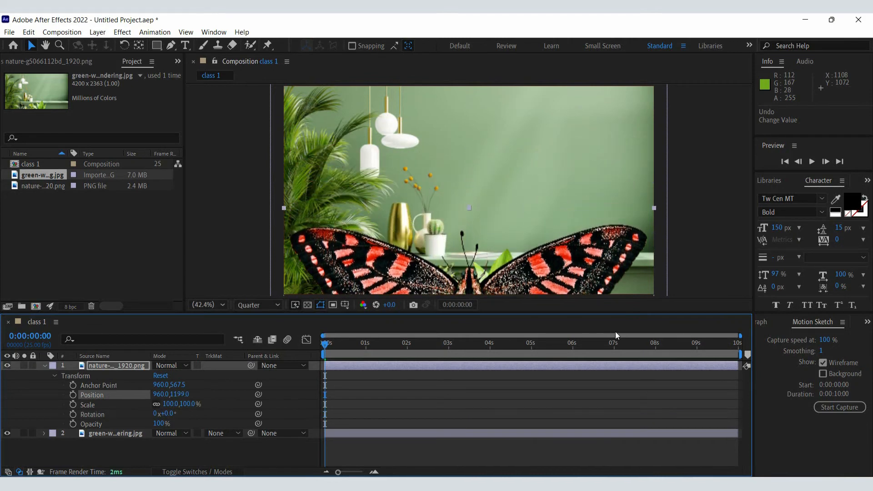
key("ctrl+z")
left_click(179, 394)
type("200")
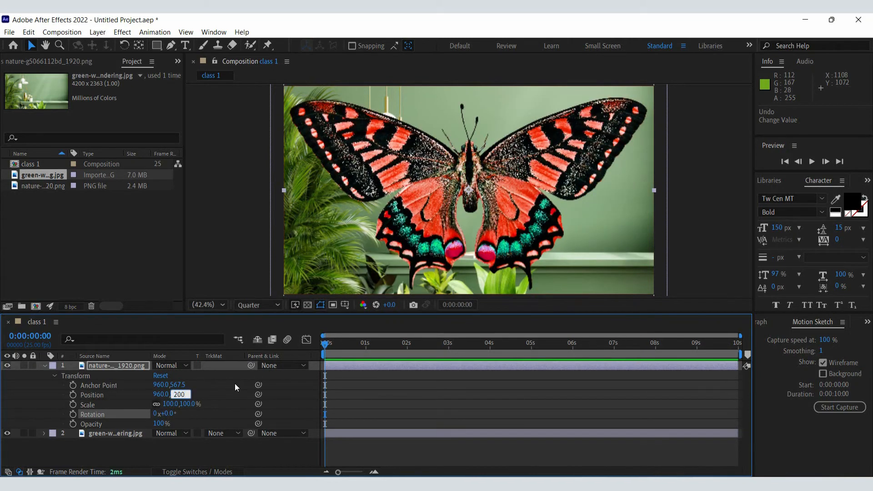
key("Return")
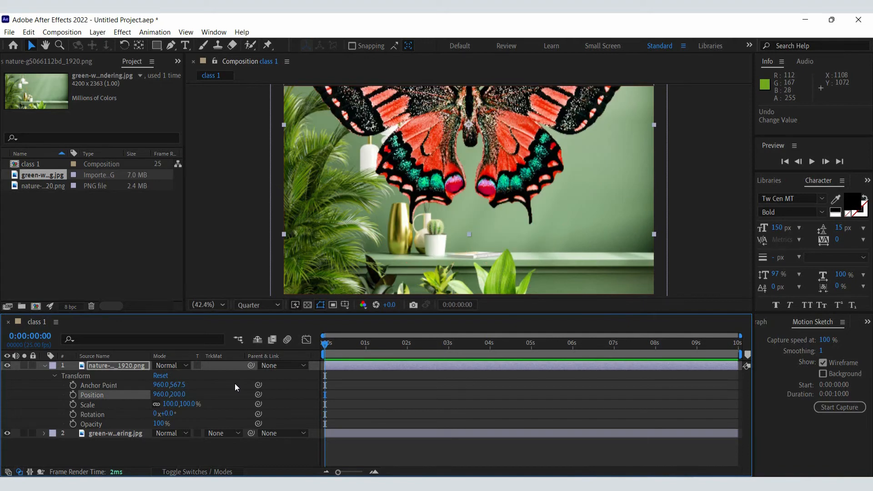
key("ctrl+z")
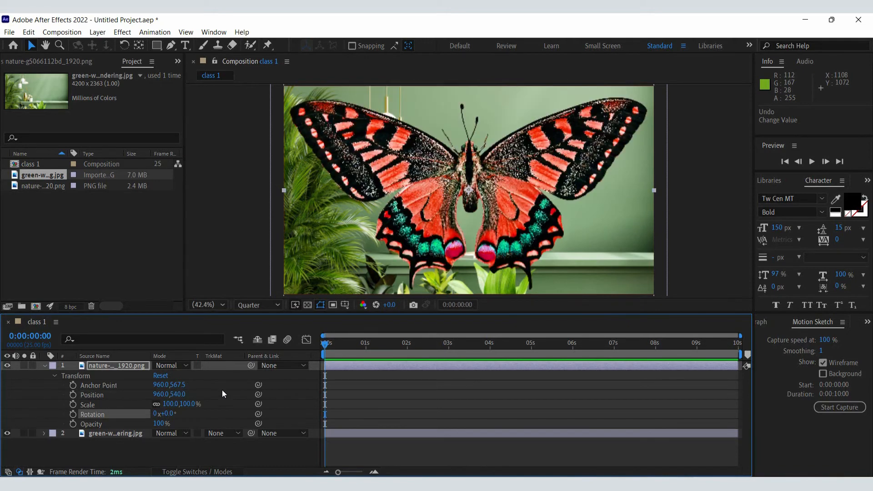
Step: Try changing the vertical value of the butterfly layer's anchor point and undo the change
left_click(108, 394)
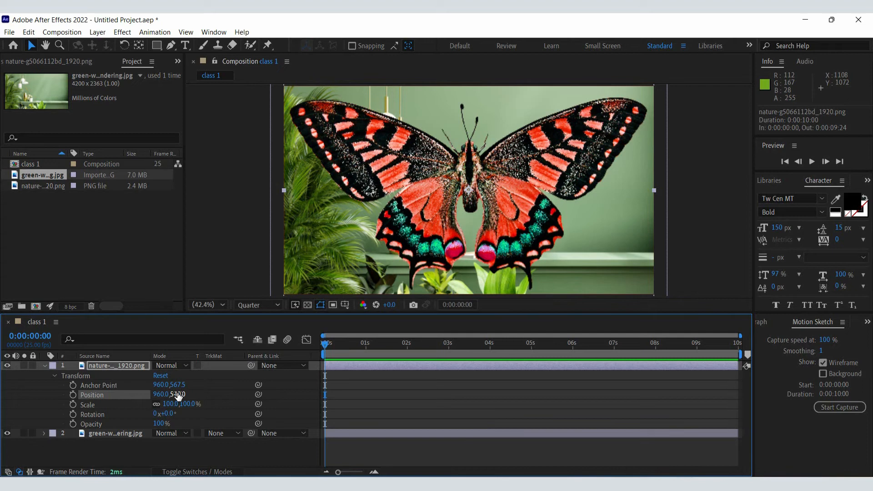
left_click(88, 386)
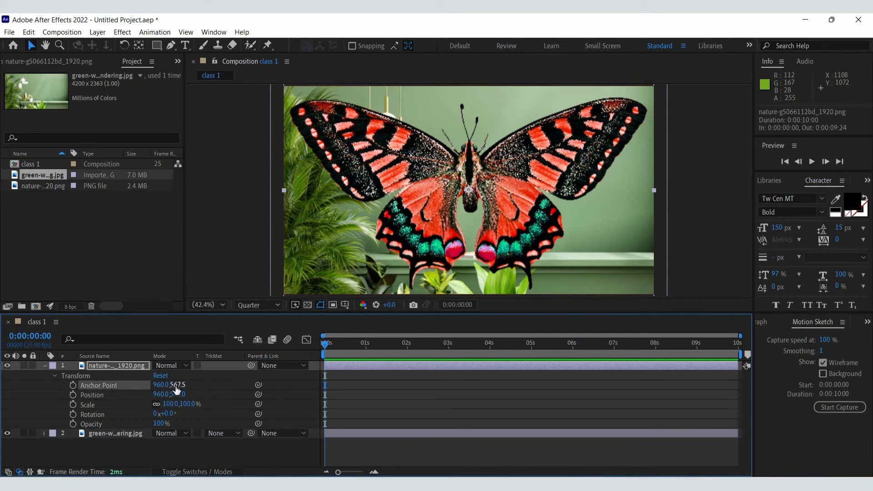
left_click_drag(177, 390, 449, 340)
key("ctrl+z")
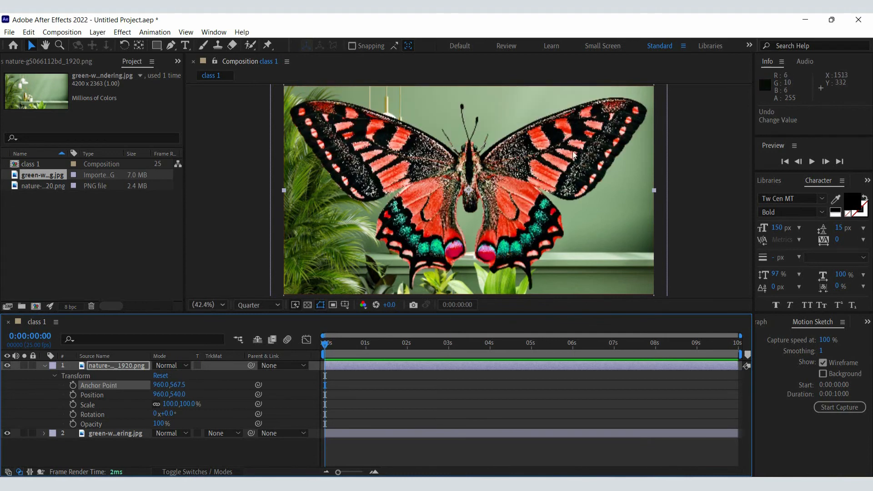
left_click(463, 186)
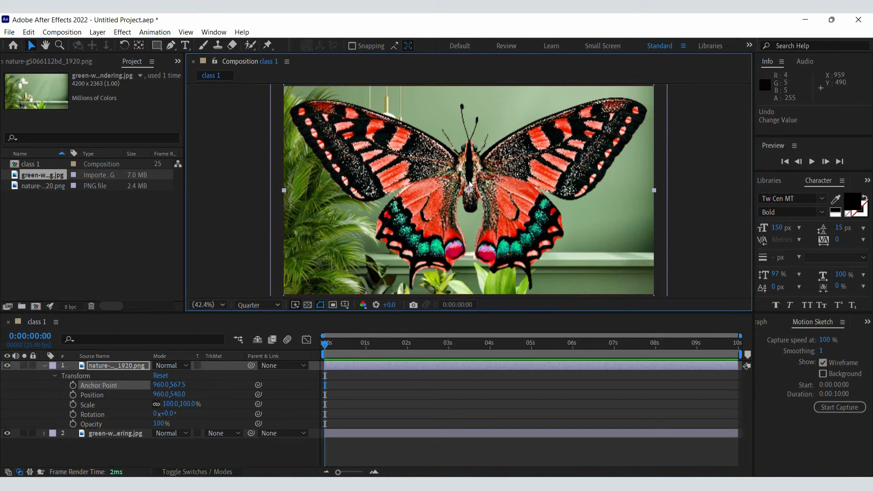
Step: Review the butterfly layer's Opacity, Rotation, Scale, Position and Anchor Point properties one after another
left_click(95, 425)
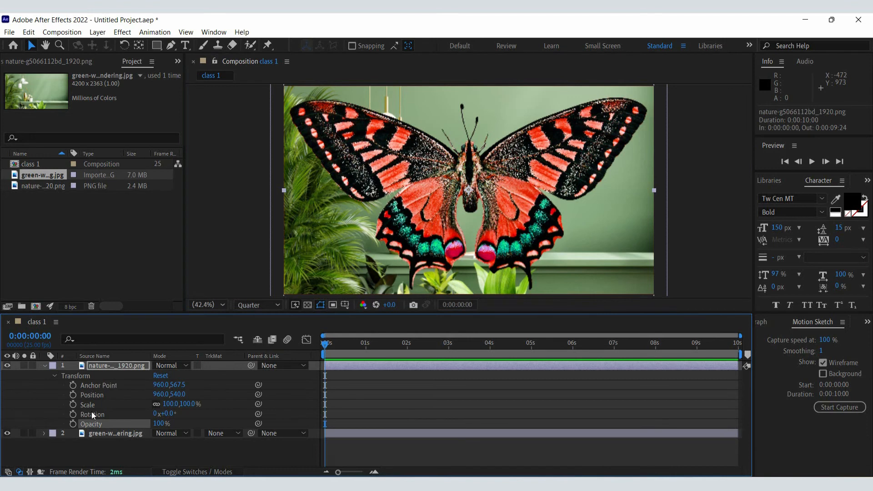
left_click(92, 411)
left_click(91, 403)
left_click(91, 392)
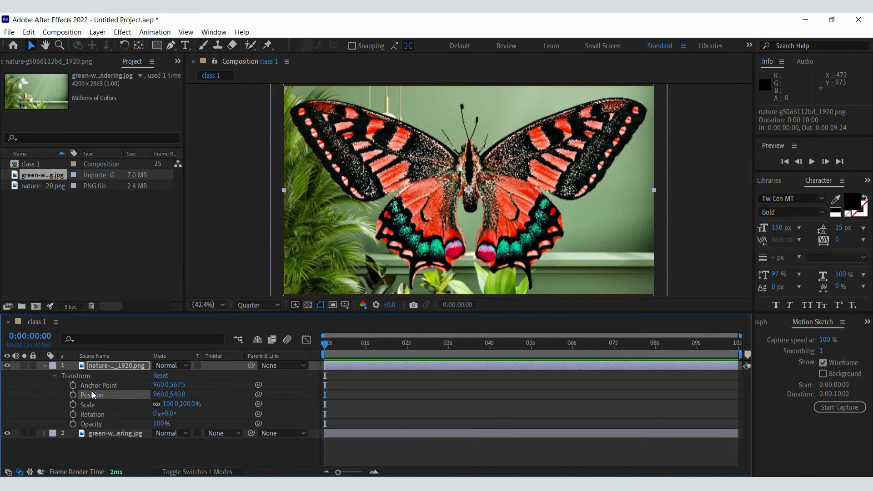
left_click(95, 386)
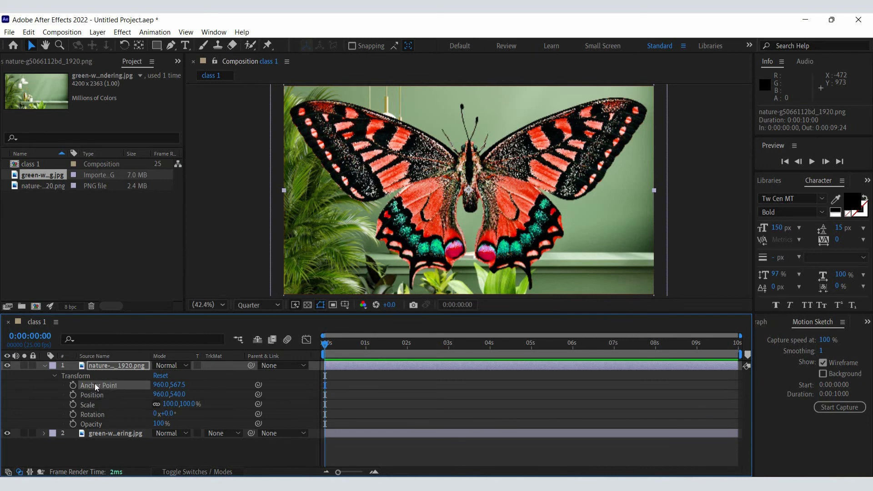
Step: Collapse the butterfly layer's Transform group and its properties, keeping the layer selected in the timeline
left_click(55, 376)
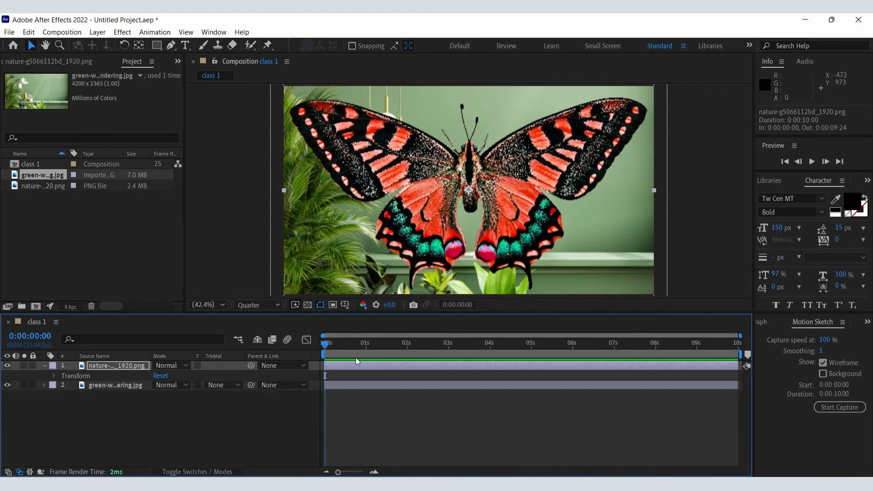
left_click(44, 366)
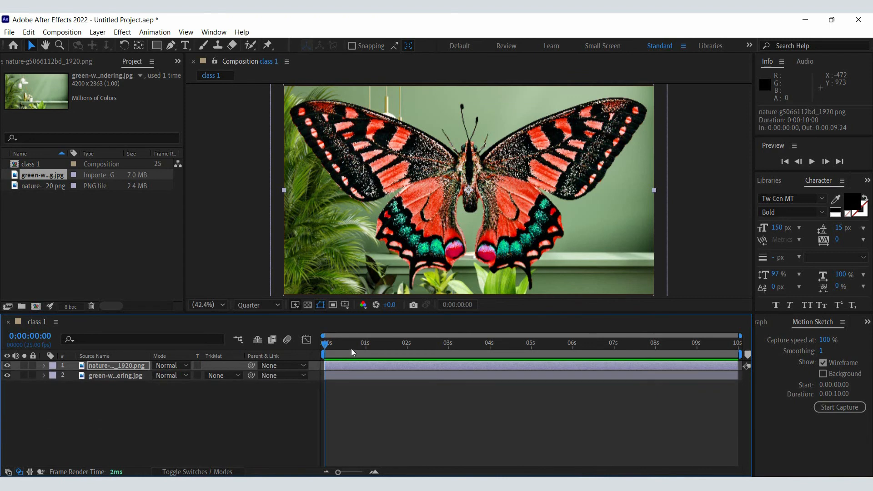
left_click(356, 365)
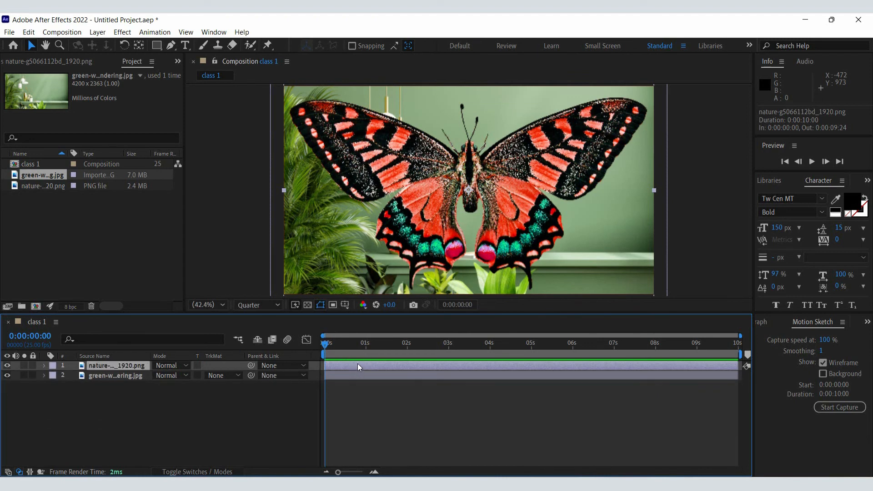
Step: Preview the class 1 composition, stop playback at 0:00:03:07 and return the current time to 0:00:00:00
key("space")
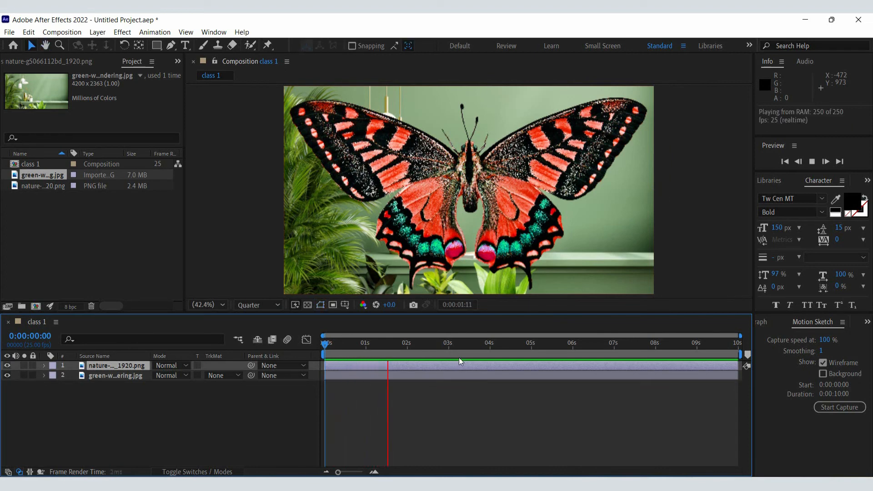
left_click(460, 346)
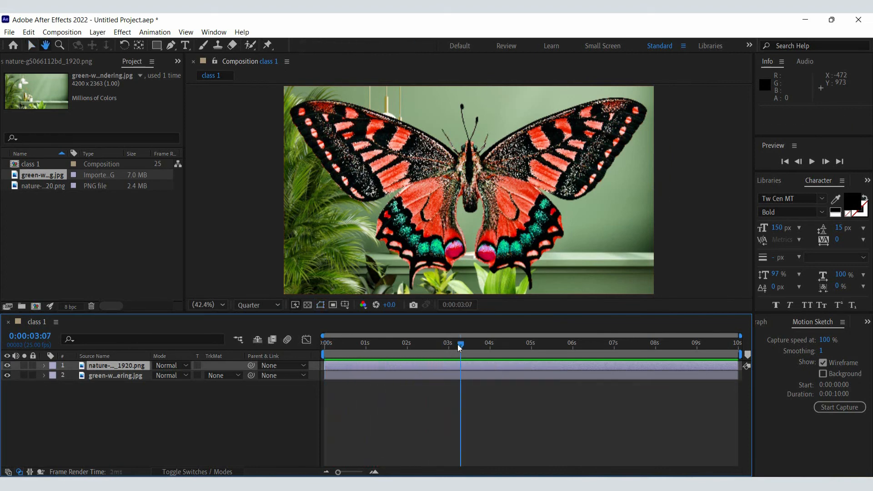
left_click_drag(460, 344, 288, 371)
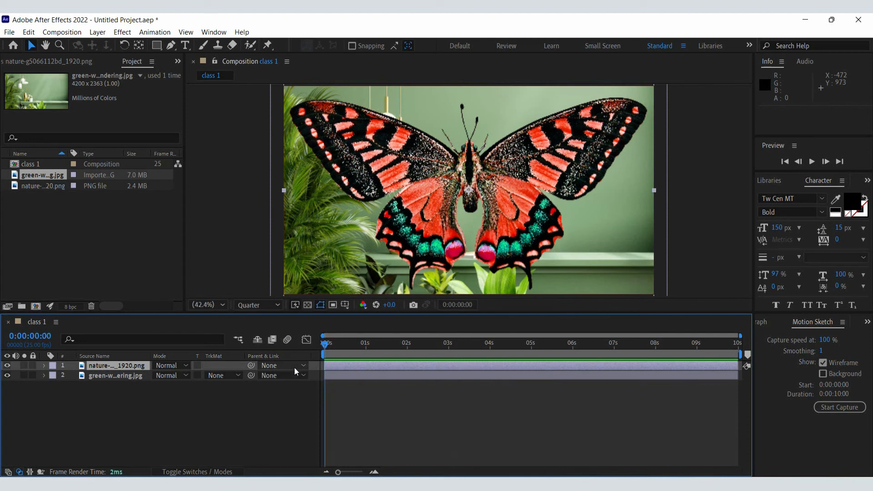
Step: Bring up the file import dialog and close it without importing, and start quitting the program but cancel
key("ctrl+i")
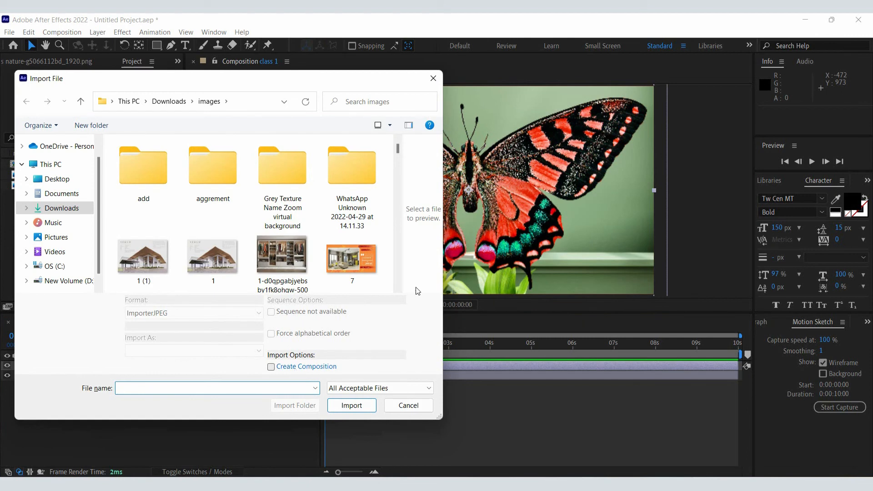
left_click(428, 78)
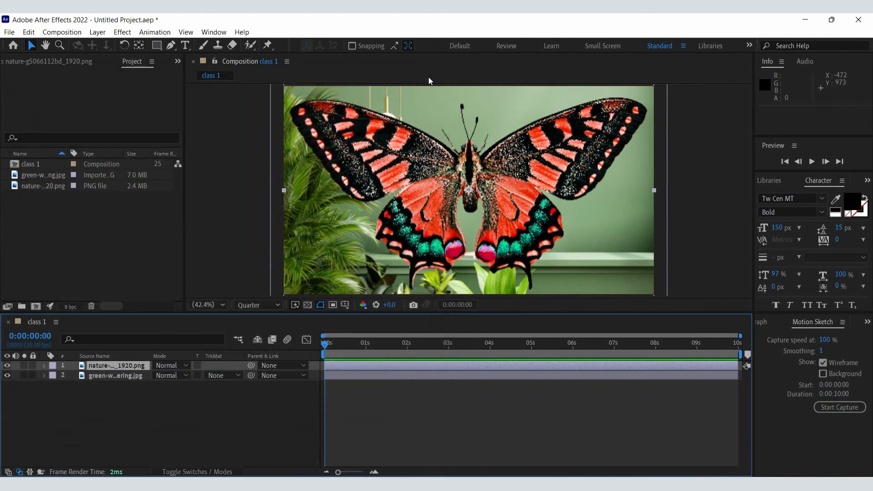
key("ctrl+q")
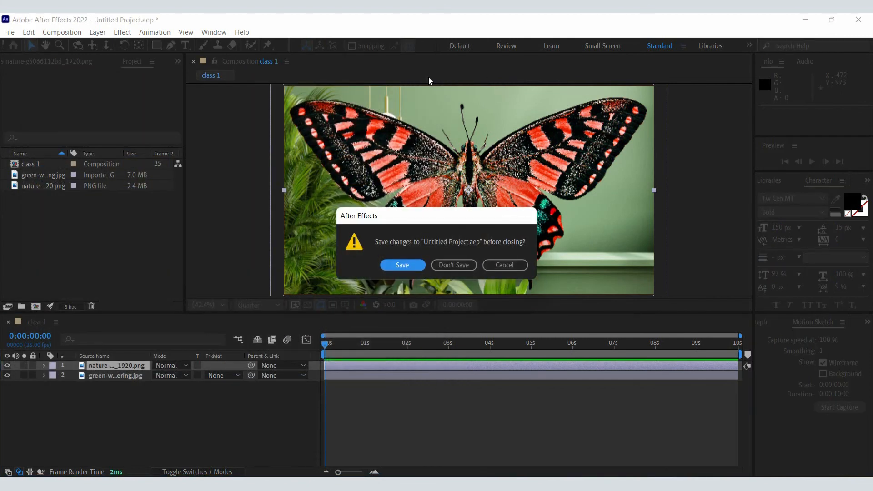
left_click(504, 265)
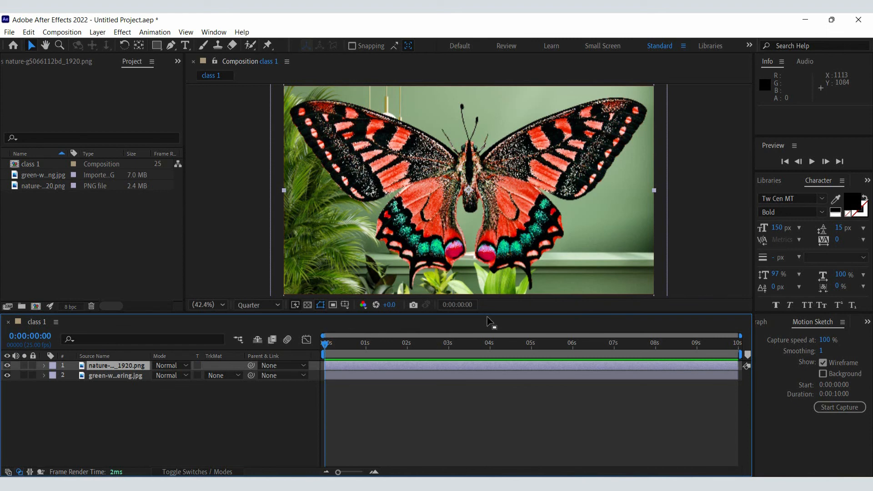
Step: View the settings for a new composition and those of the class 1 composition, cancelling both dialogs
key("ctrl+k")
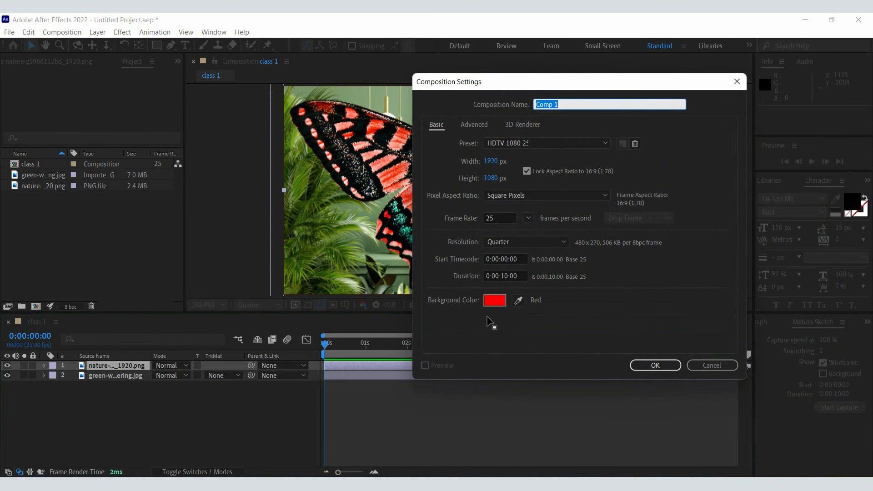
left_click(694, 363)
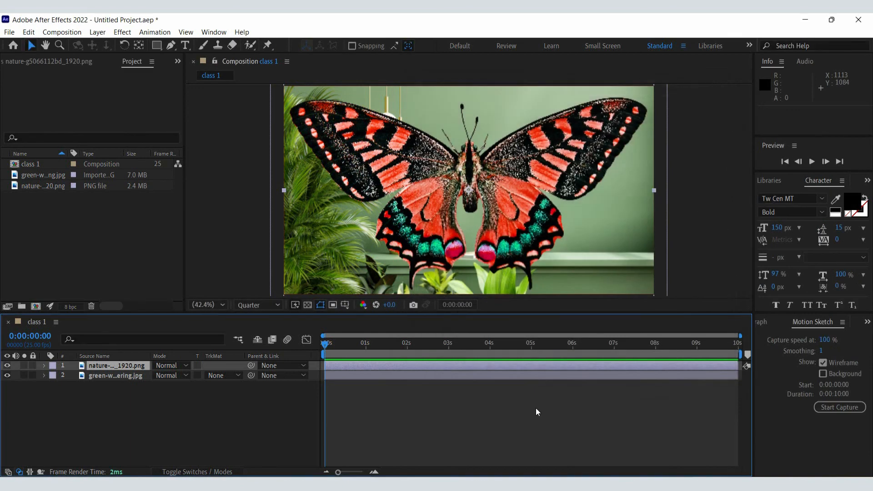
key("ctrl+k")
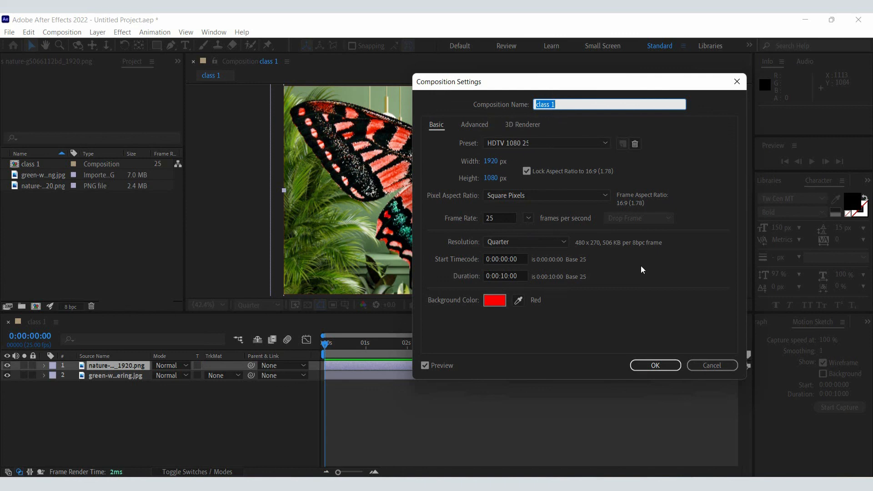
left_click(705, 365)
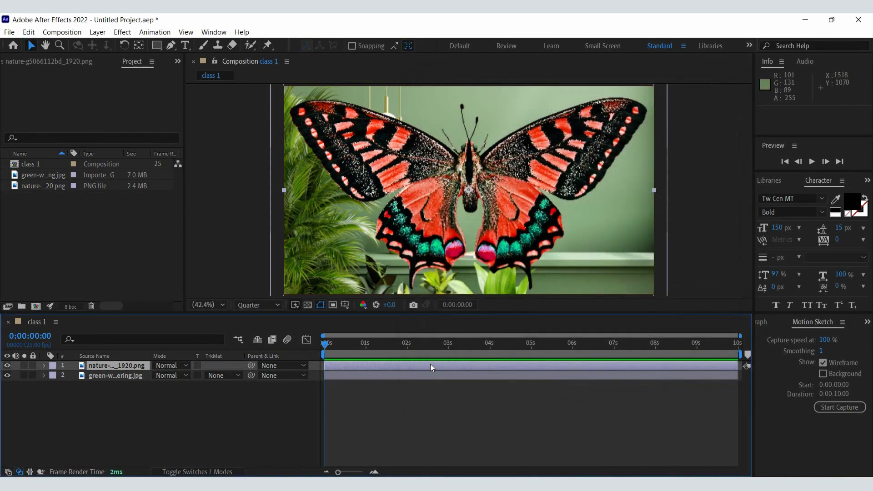